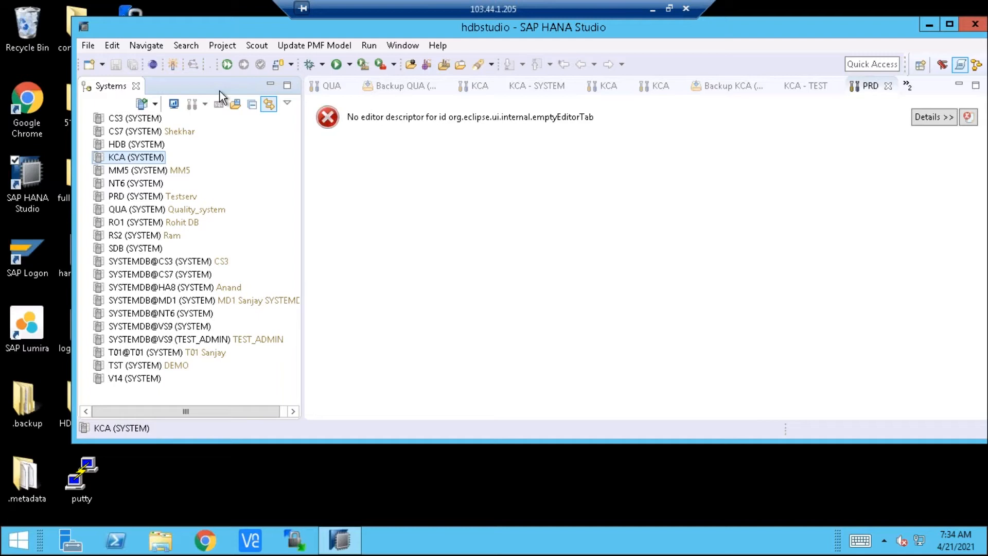
Log on to the KCA (SYSTEM) database by entering the SYSTEM user's password
left_click(144, 160)
double_click(144, 160)
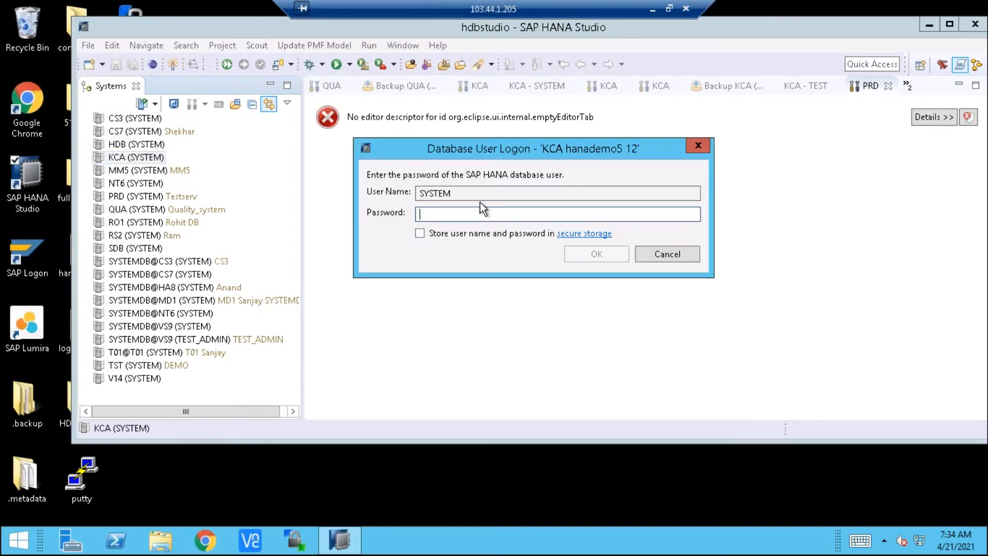
type("****")
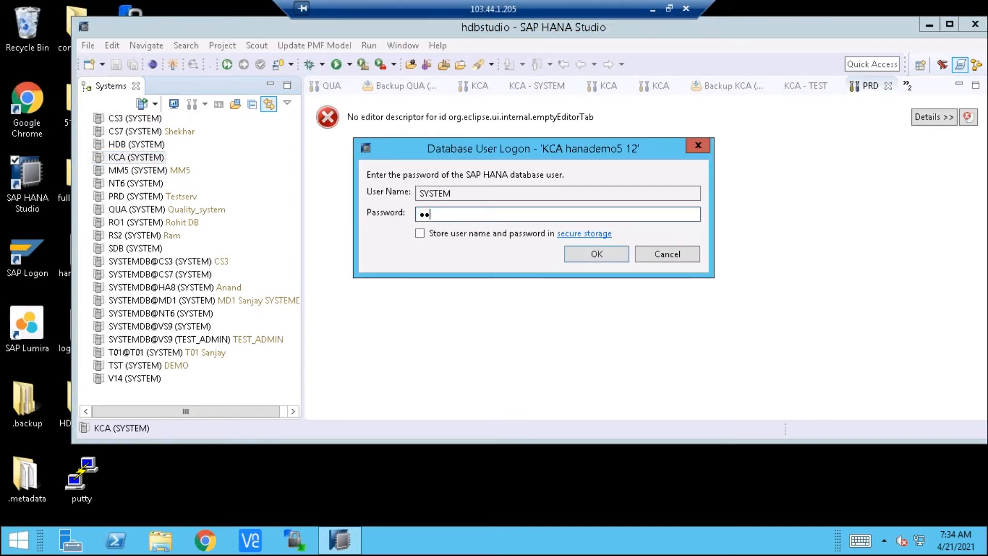
type("******")
key("Return")
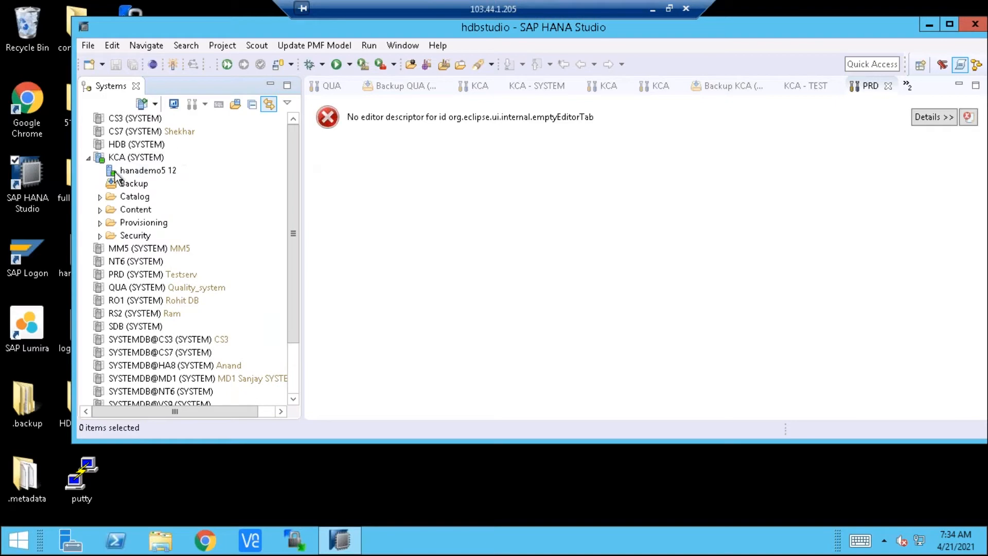
Open the KCA system's administration overview, followed by its backup editor, and view the Backup Catalog and backup details
left_click(150, 159)
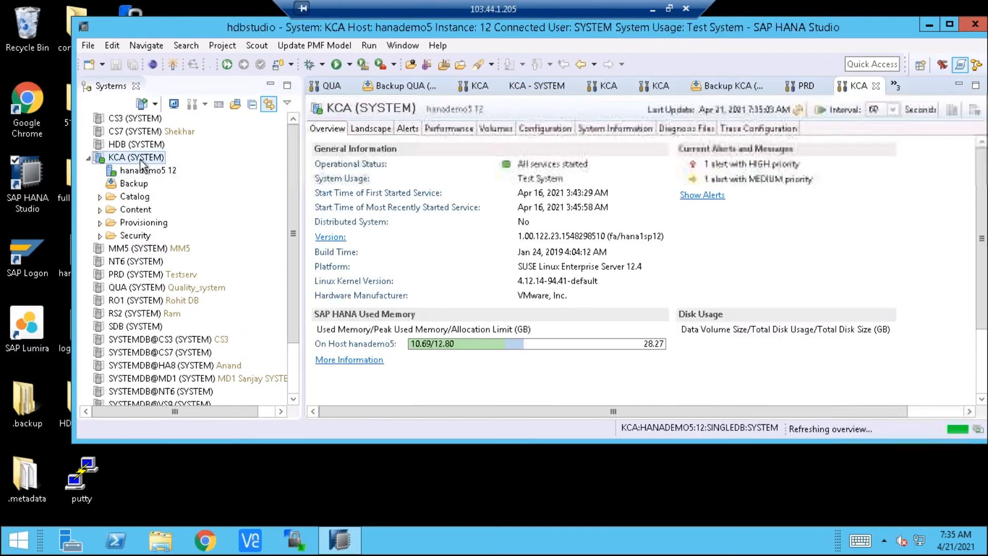
double_click(135, 184)
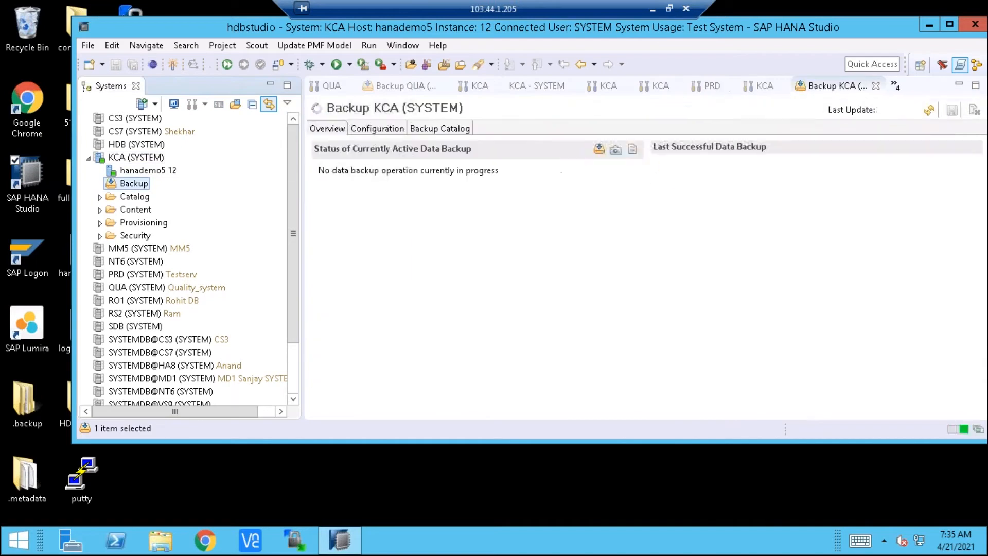
left_click(430, 129)
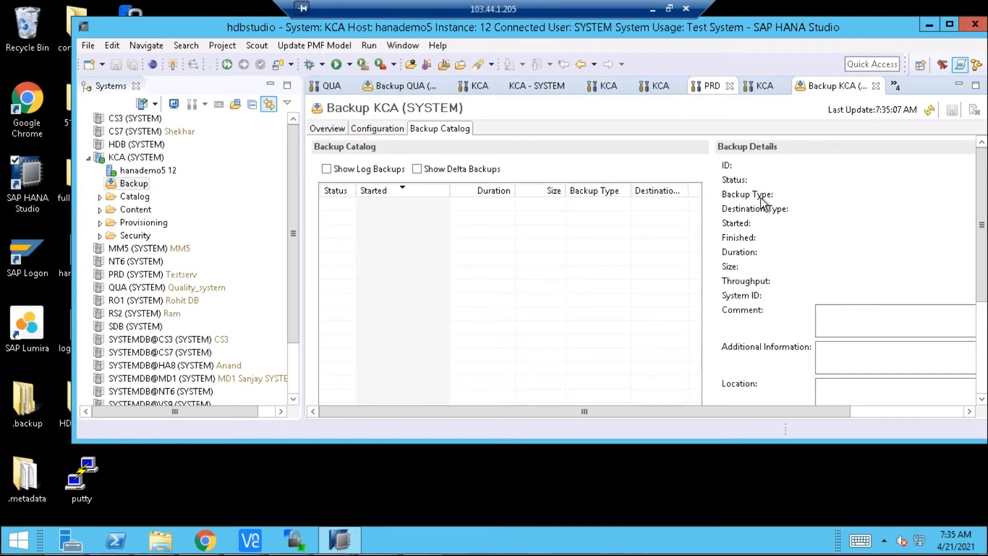
left_click(825, 308)
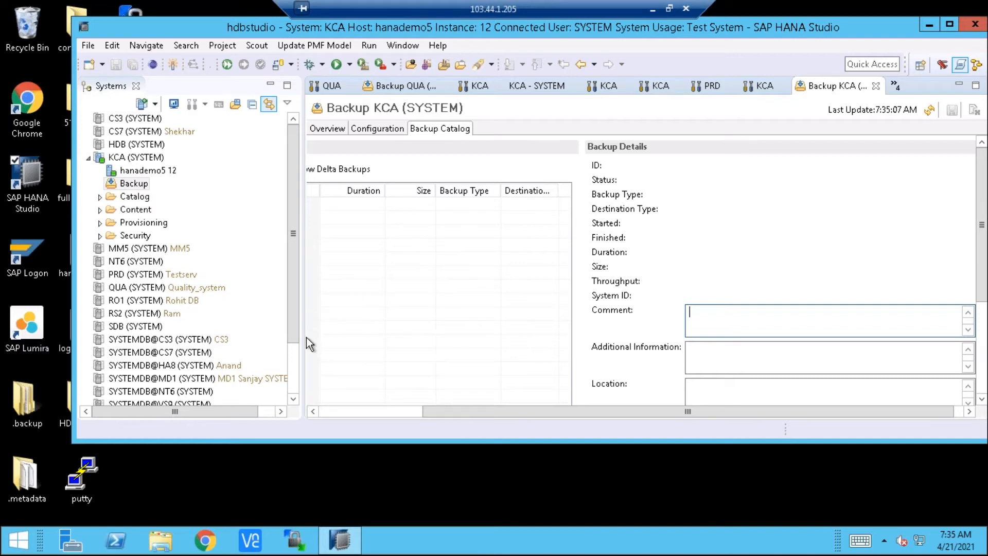
Open the KCA system's Volumes view and expand the nameserver service hanademo5:31201 to list its data and log volumes
left_click(294, 356)
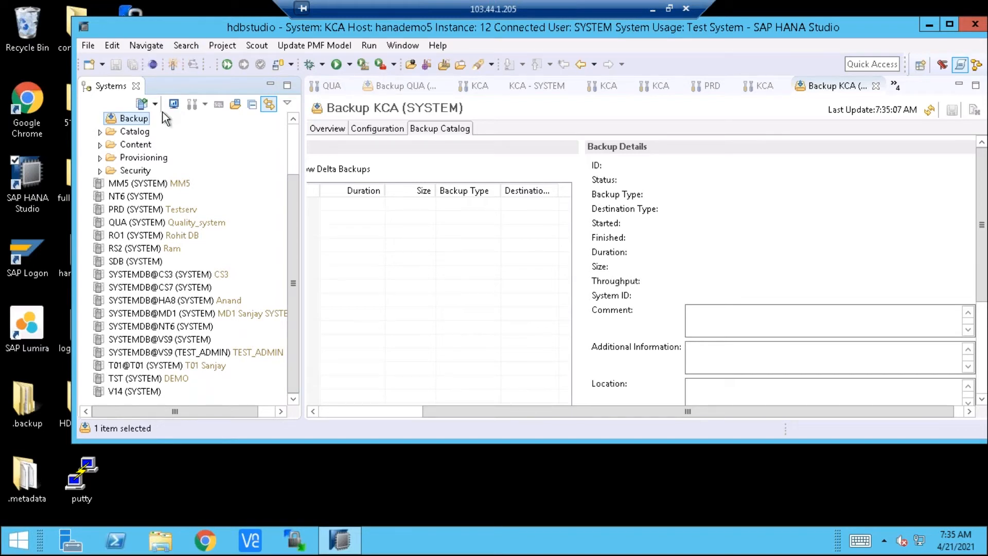
left_click(280, 151)
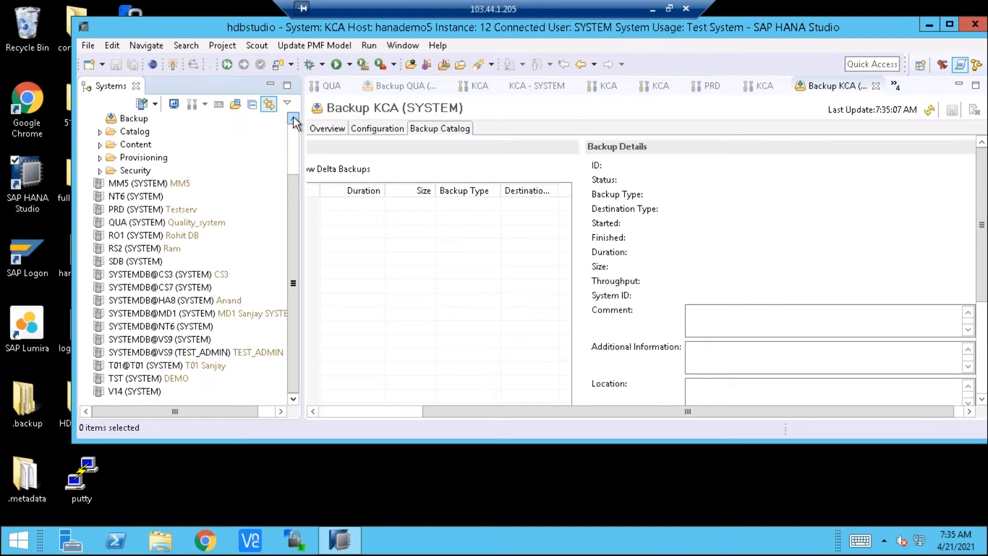
left_click(293, 118)
left_click(294, 118)
double_click(157, 133)
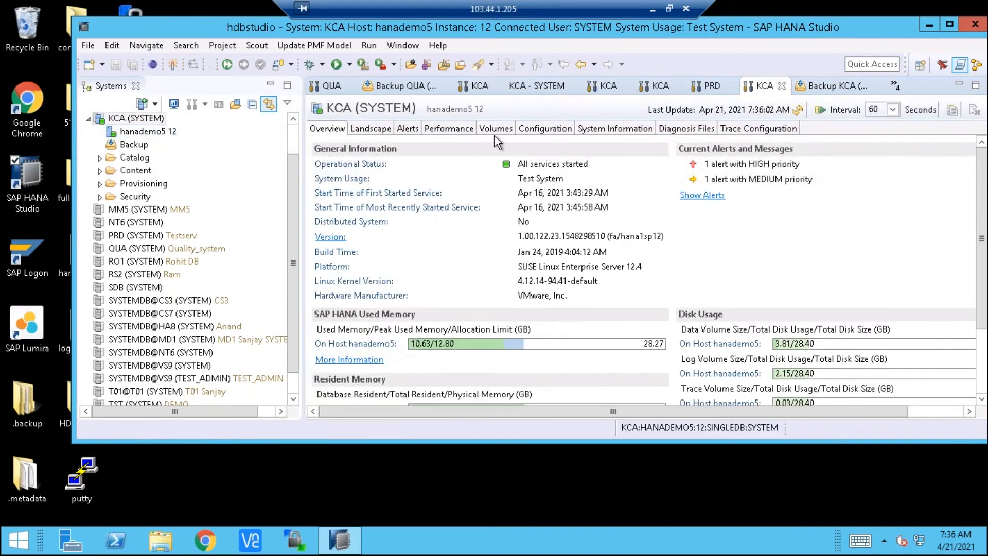
left_click(496, 130)
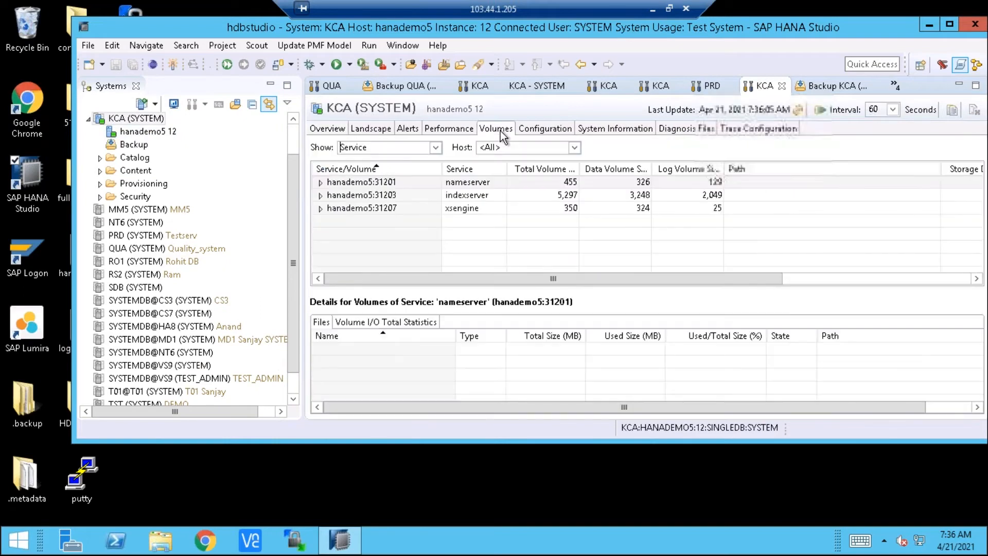
left_click(320, 183)
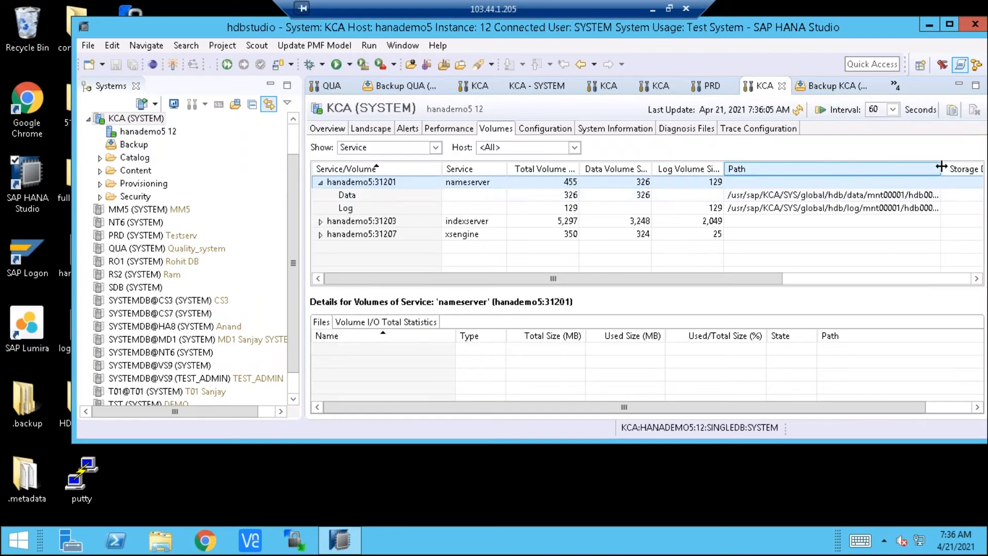
Widen the Path column of the volumes table so the nameserver's data and log paths are fully readable
left_click(966, 169)
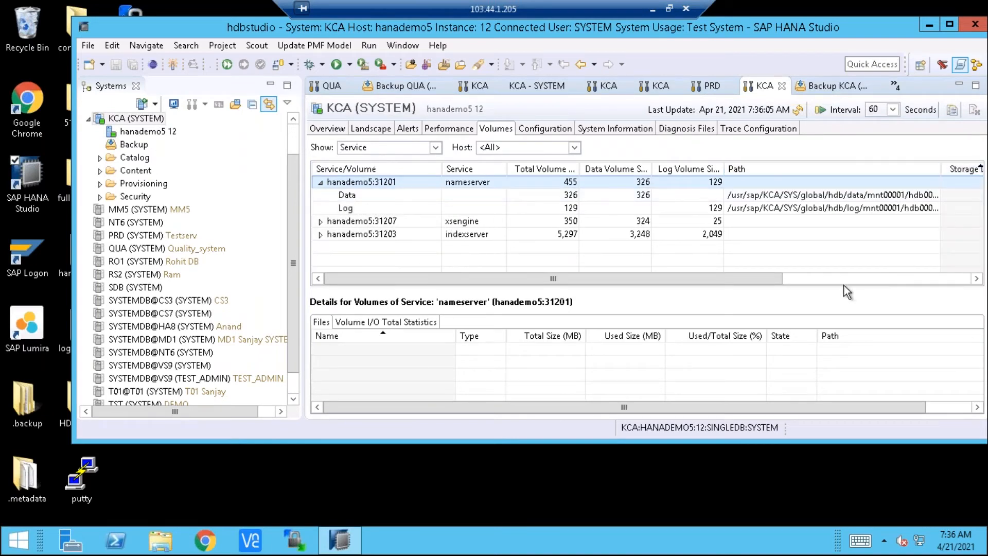
left_click_drag(776, 279, 837, 278)
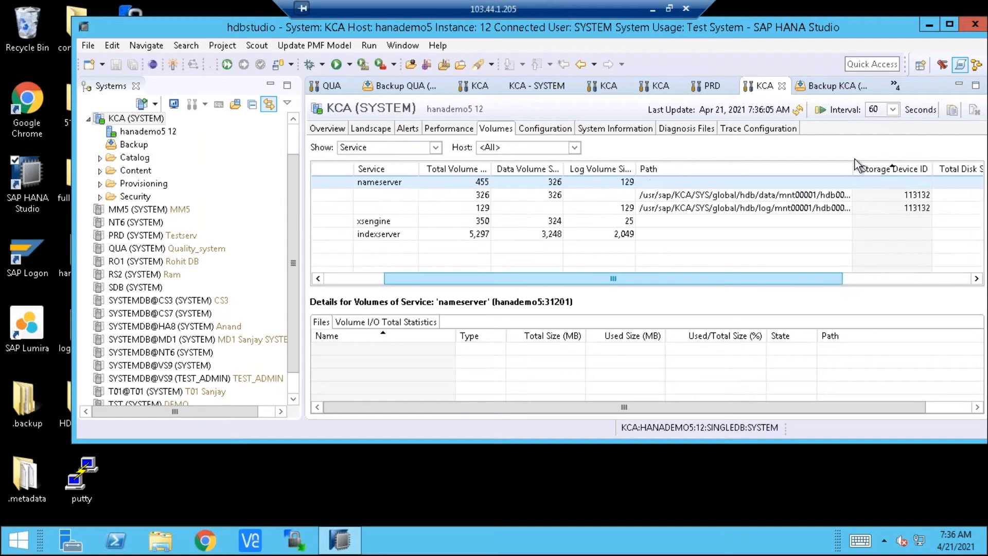
left_click_drag(852, 169, 929, 170)
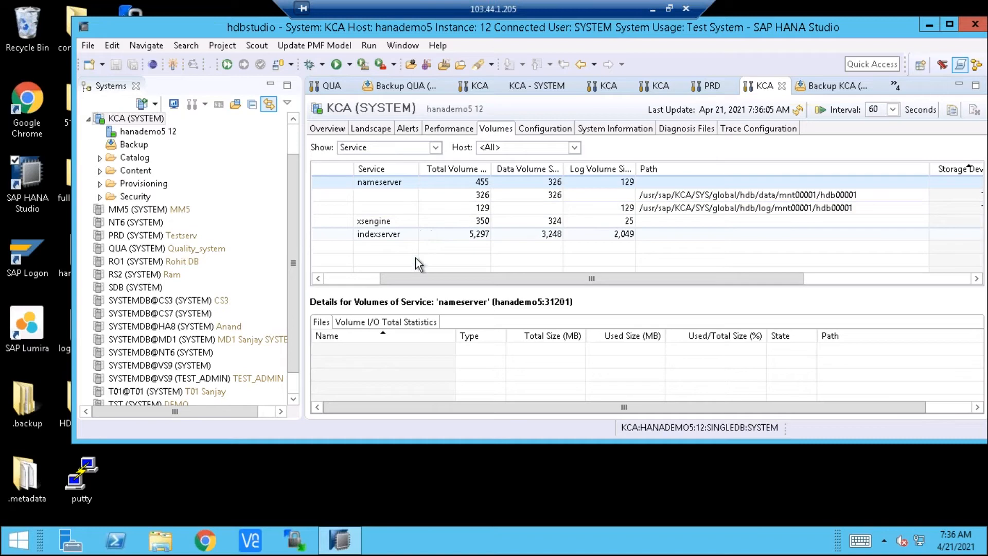
left_click(361, 280)
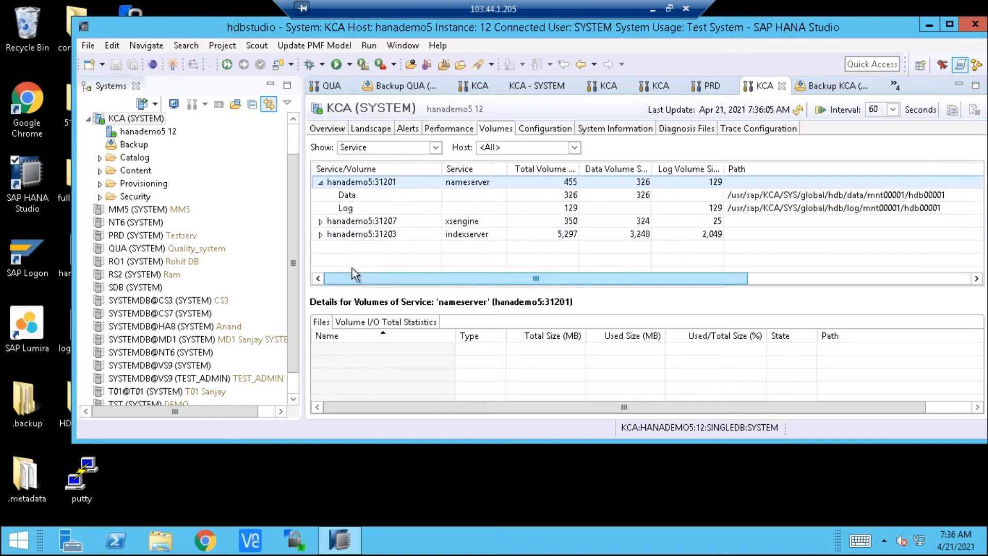
Expand the indexserver service hanademo5:31203 and examine the paths of its data and log volumes
left_click(320, 235)
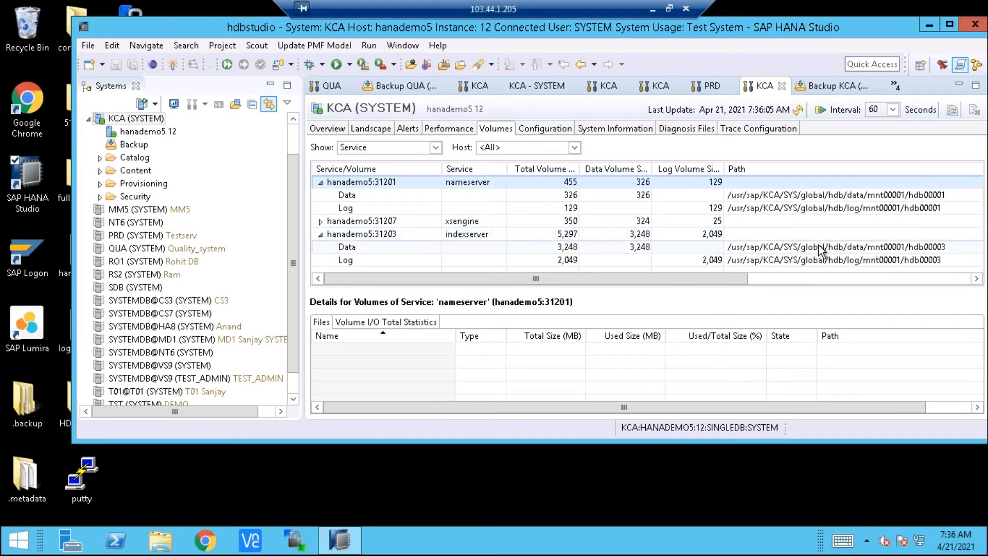
left_click(976, 280)
left_click(975, 280)
left_click(977, 279)
left_click_drag(750, 276, 772, 277)
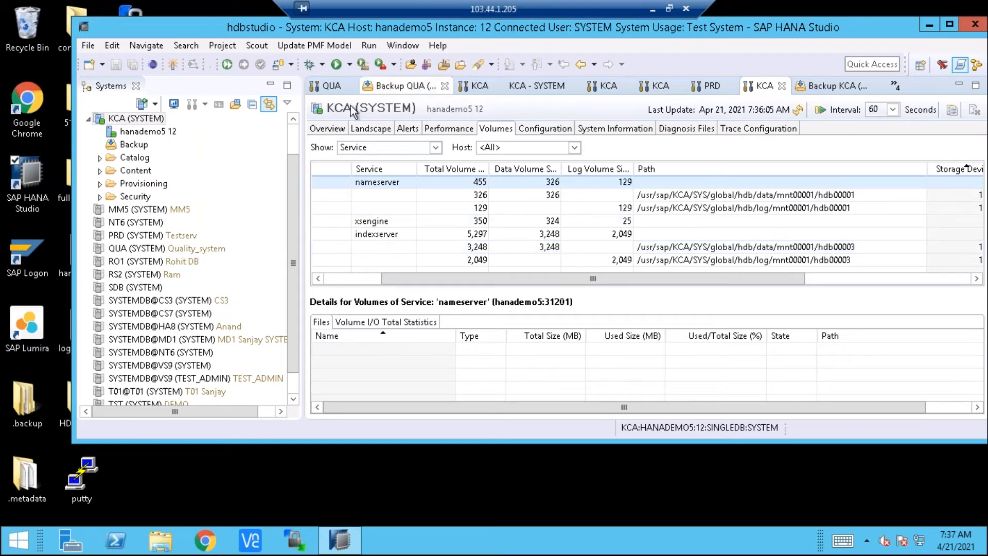
Minimize the remote desktop session and switch to the "users in hana" document in Microsoft Word
left_click(294, 137)
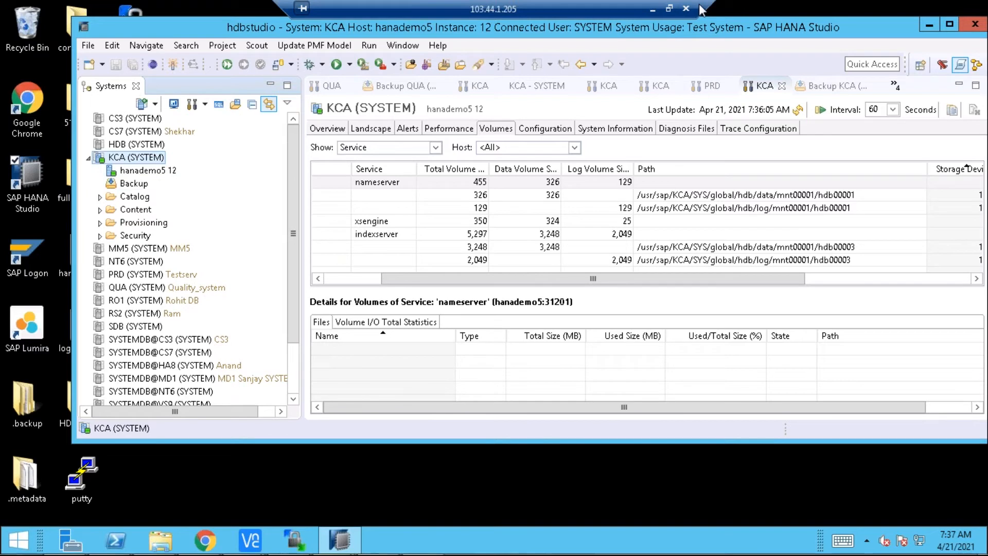
left_click_drag(700, 10, 760, 10)
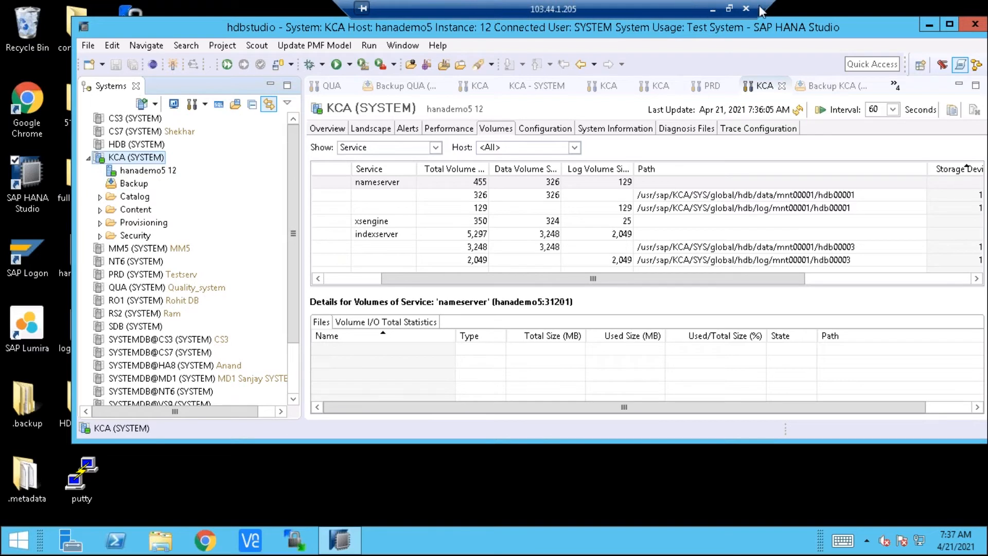
left_click(713, 9)
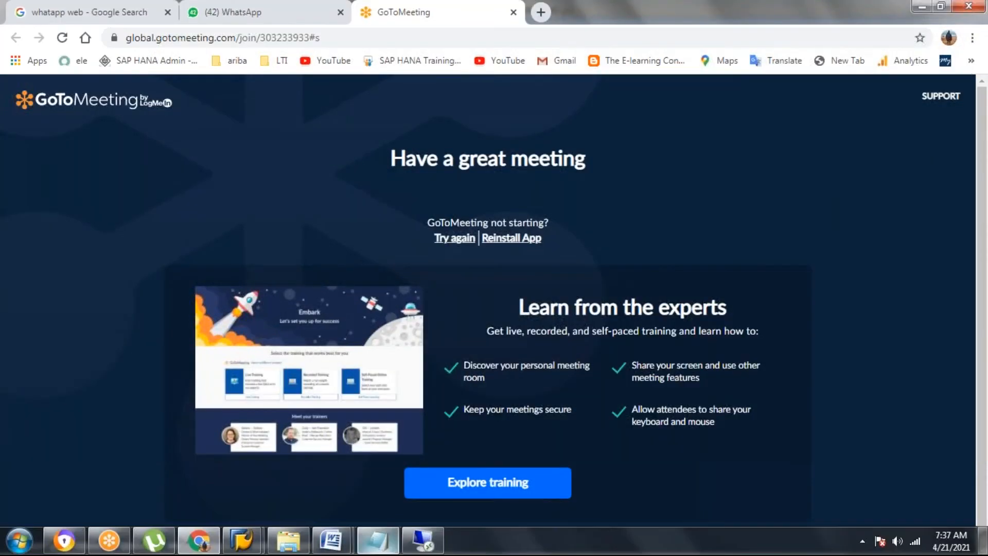
mouse_move(329, 543)
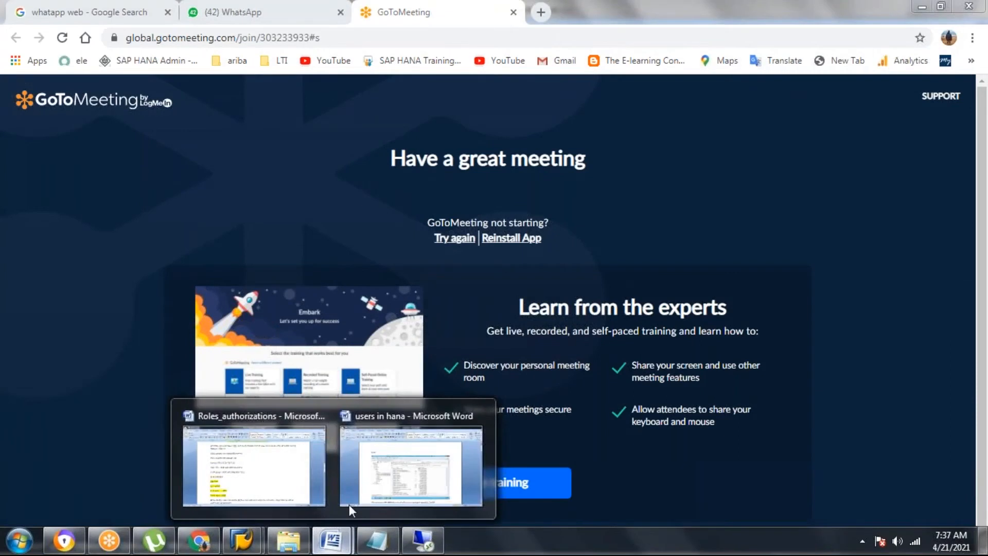
left_click(433, 464)
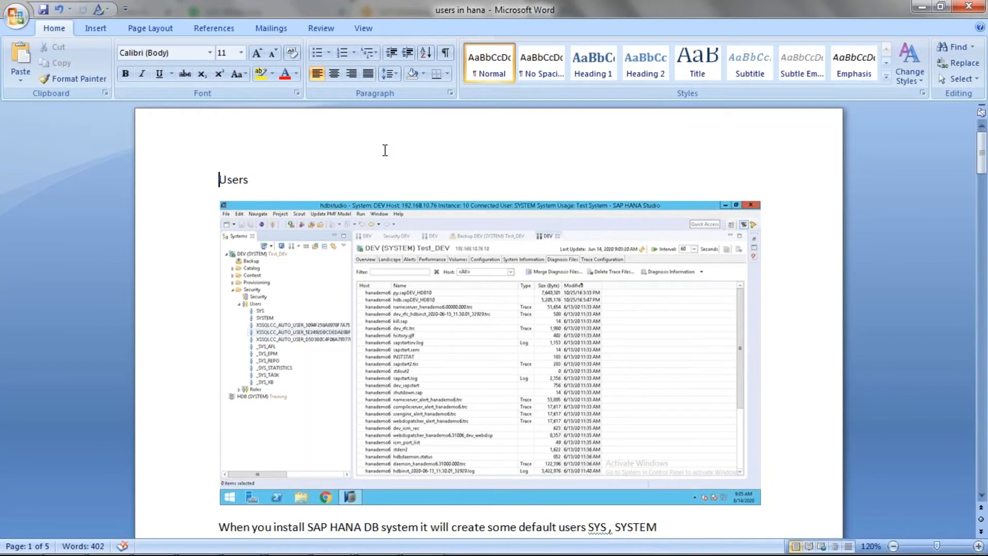
Extend the "Users" heading at the start of the document to read "Users in SAP HANA system."
type("in SAP ")
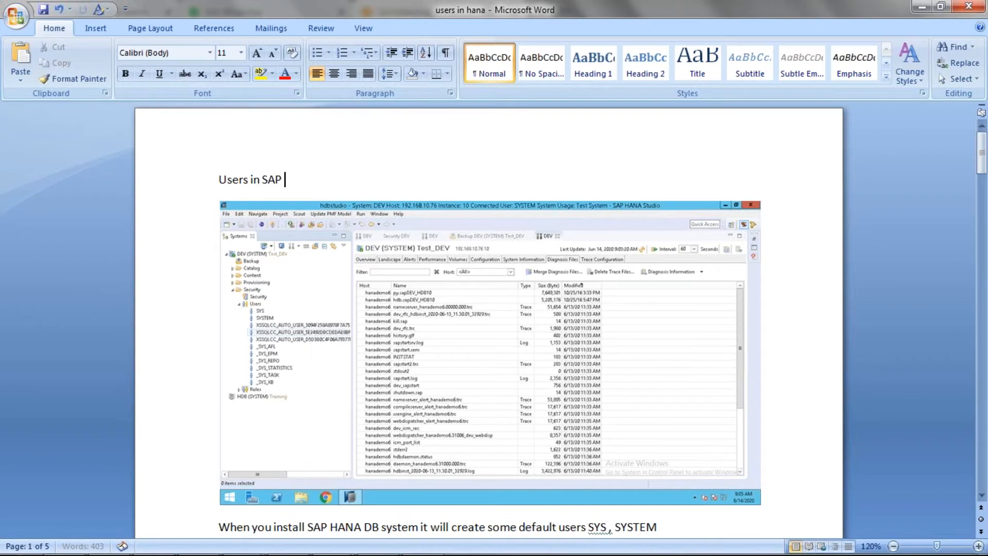
type("HANA systems")
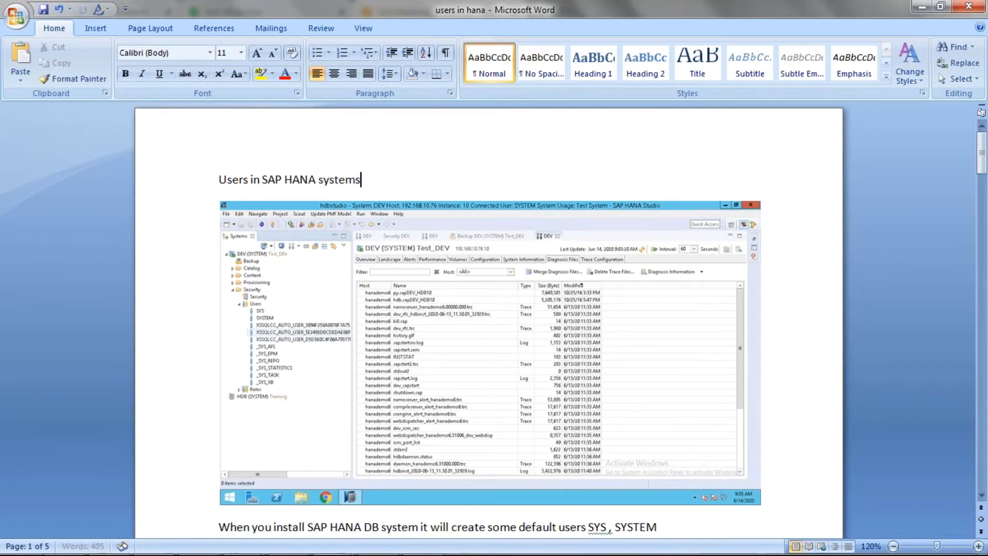
key("BackSpace")
type(".")
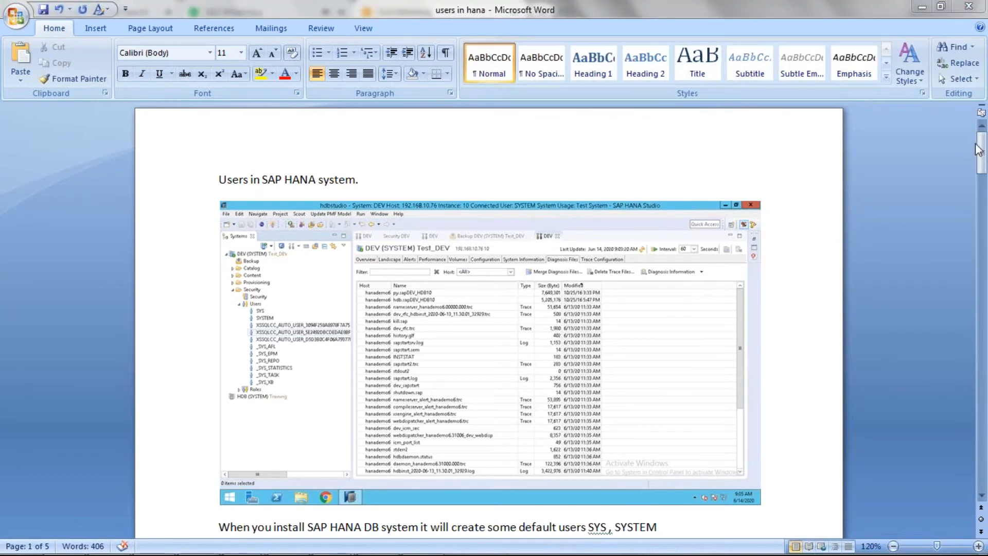
Read the notes below the screenshot about the default users created by an SAP HANA installation
scroll(981, 153, "down", 1)
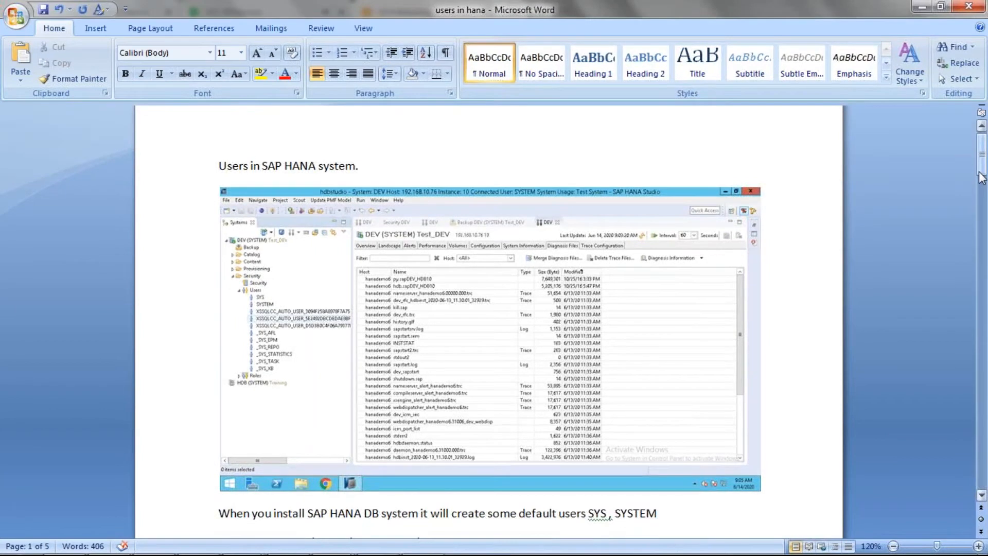
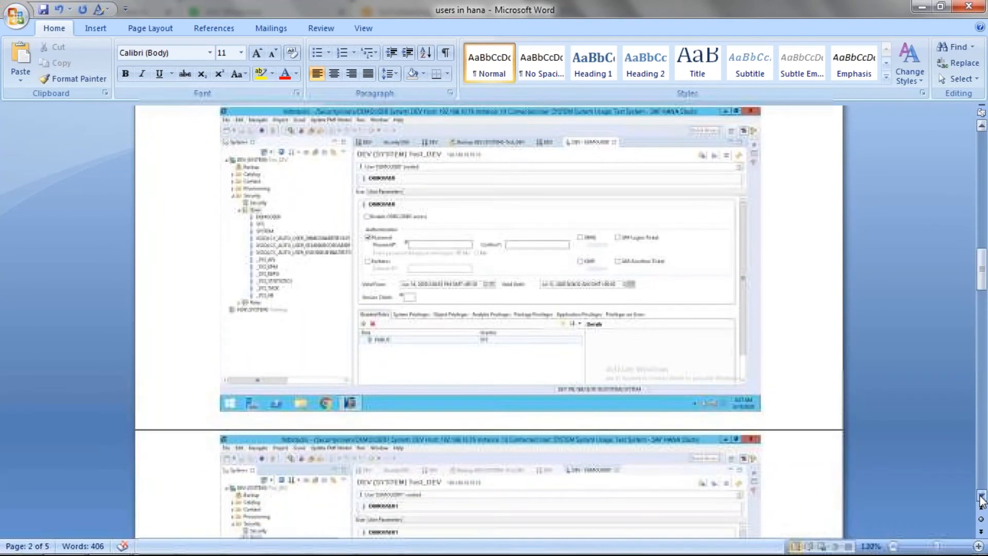
Look through the document's screenshots of creating a standard user and a restricted user, down to the Kerberos and SAML notes
left_click(981, 498)
left_click(982, 498)
left_click(982, 498)
left_click(982, 498)
left_click(981, 498)
left_click(981, 498)
left_click(981, 498)
left_click(981, 498)
left_click(981, 498)
left_click(981, 498)
left_click(981, 498)
left_click(981, 498)
left_click(982, 498)
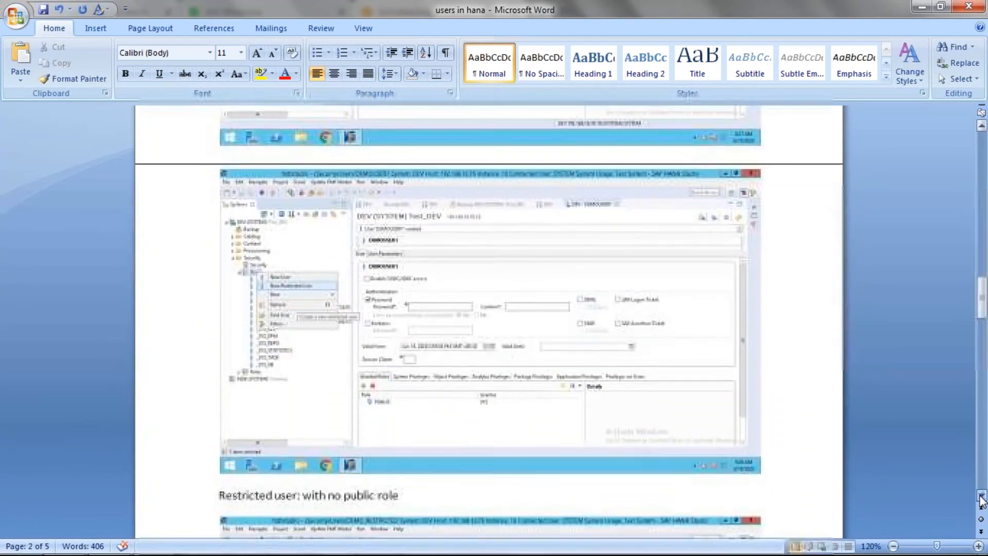
left_click(981, 498)
left_click(982, 498)
left_click(982, 498)
left_click(982, 498)
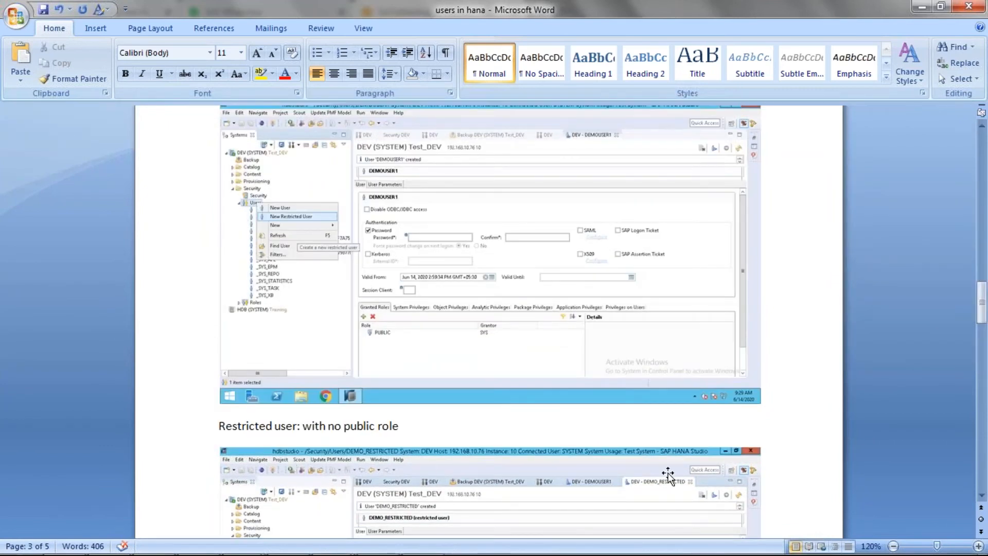
scroll(981, 495, "down", 8)
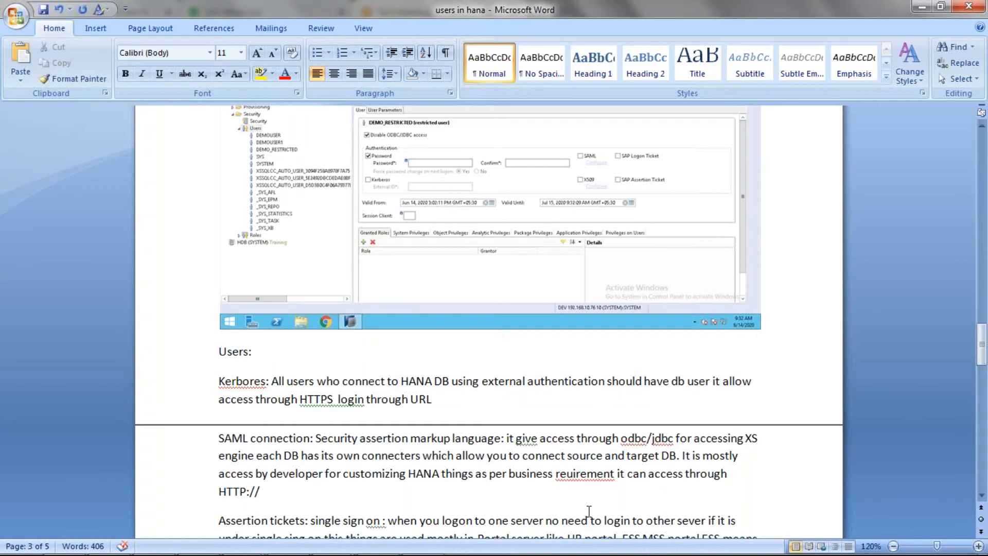
Switch to SAP HANA Studio in the remote desktop session and start a new user under Security > Users of the KCA system
mouse_move(449, 522)
left_click(422, 540)
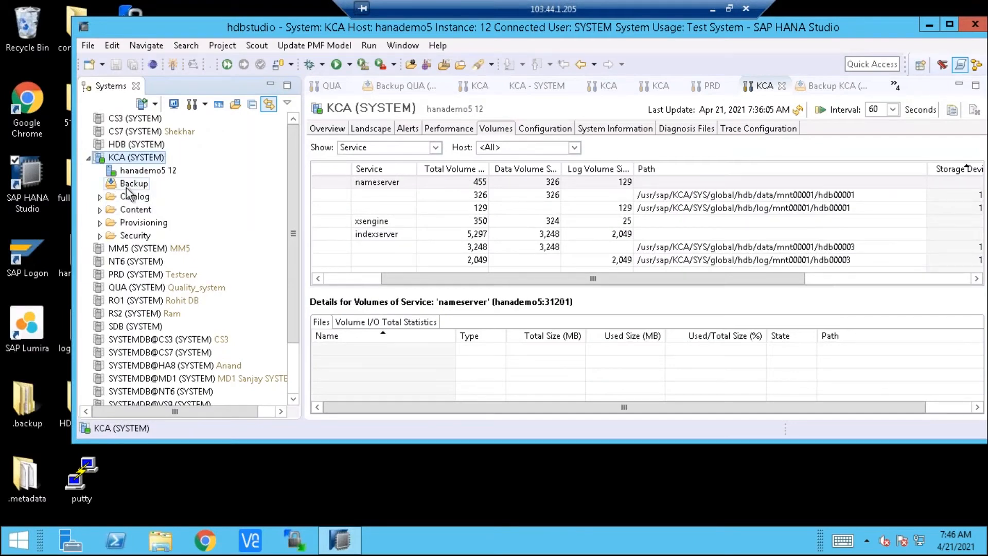
left_click(100, 236)
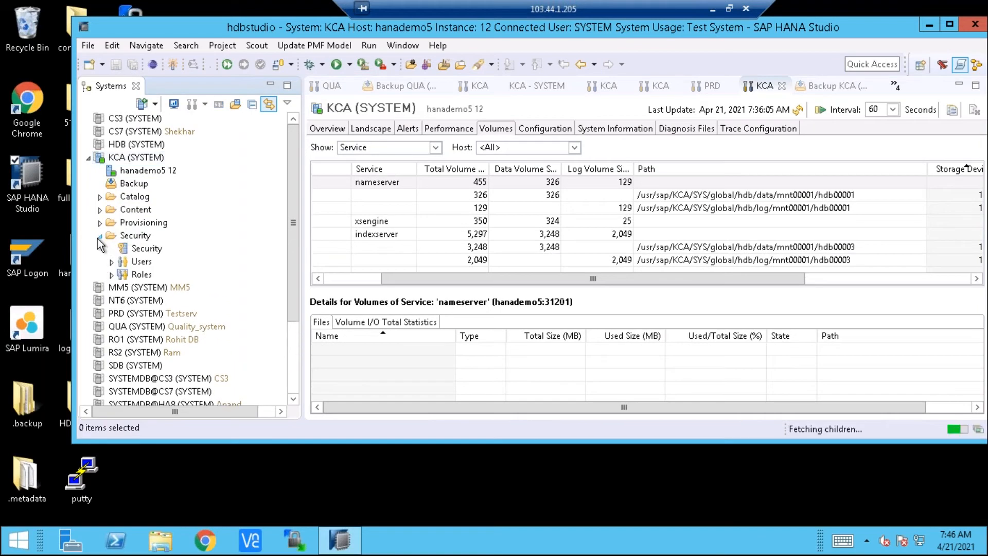
left_click(112, 262)
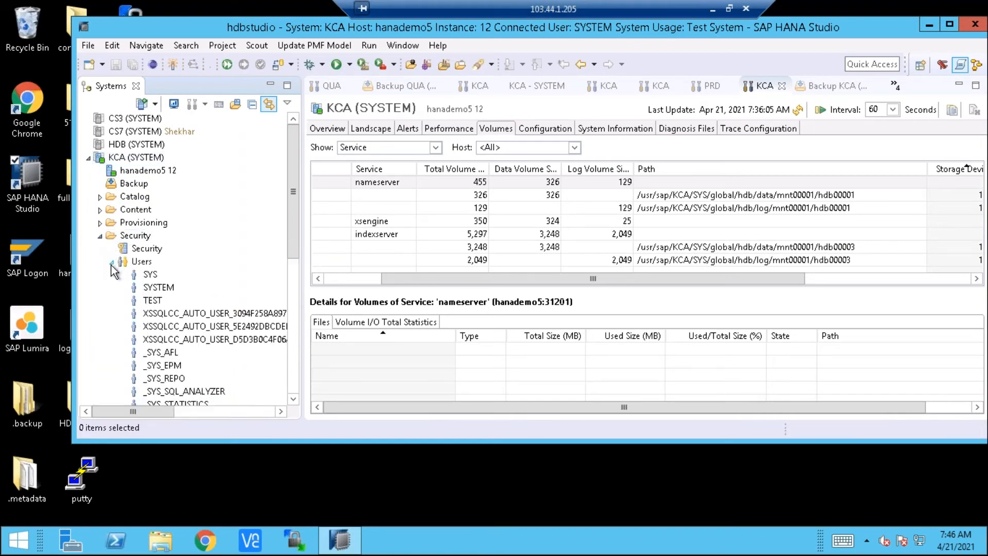
left_click(145, 263)
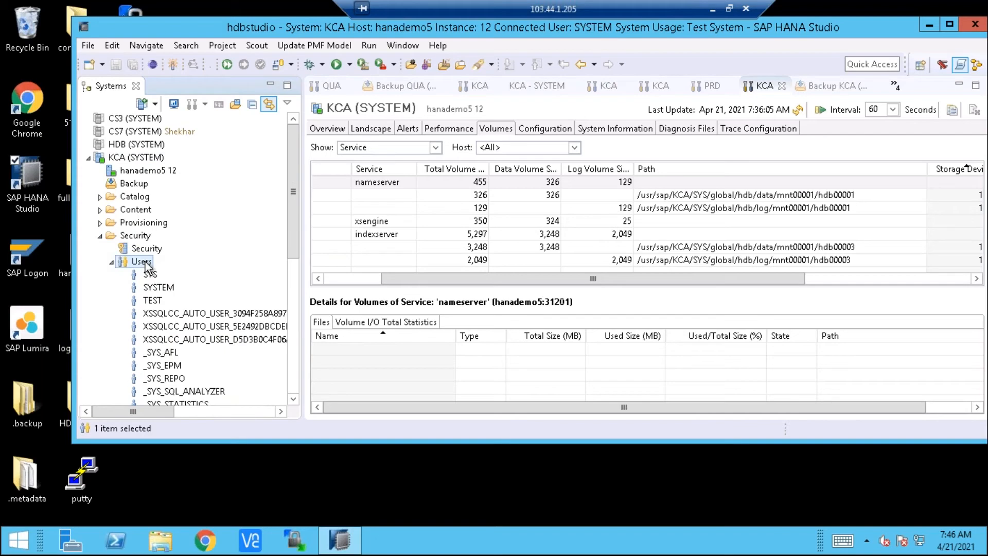
right_click(146, 266)
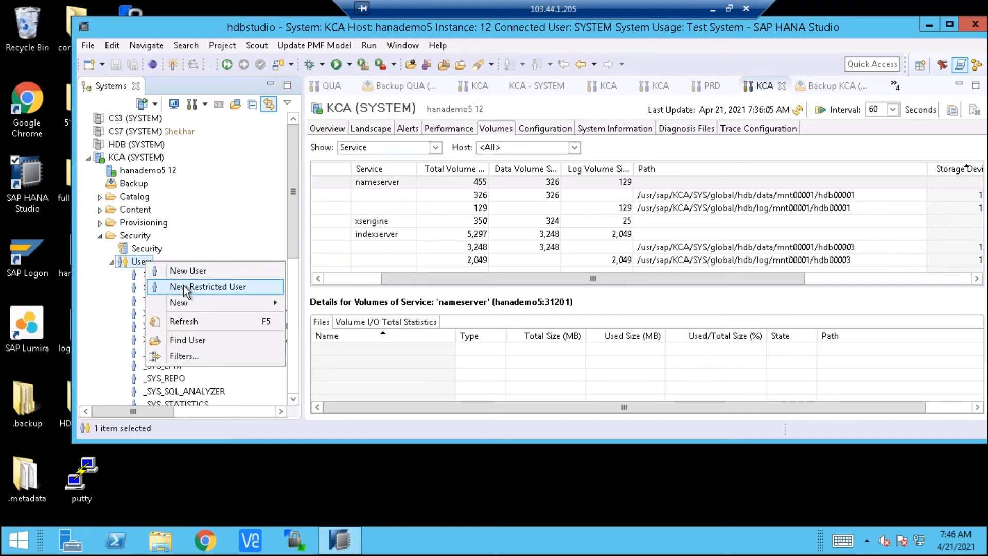
mouse_move(186, 303)
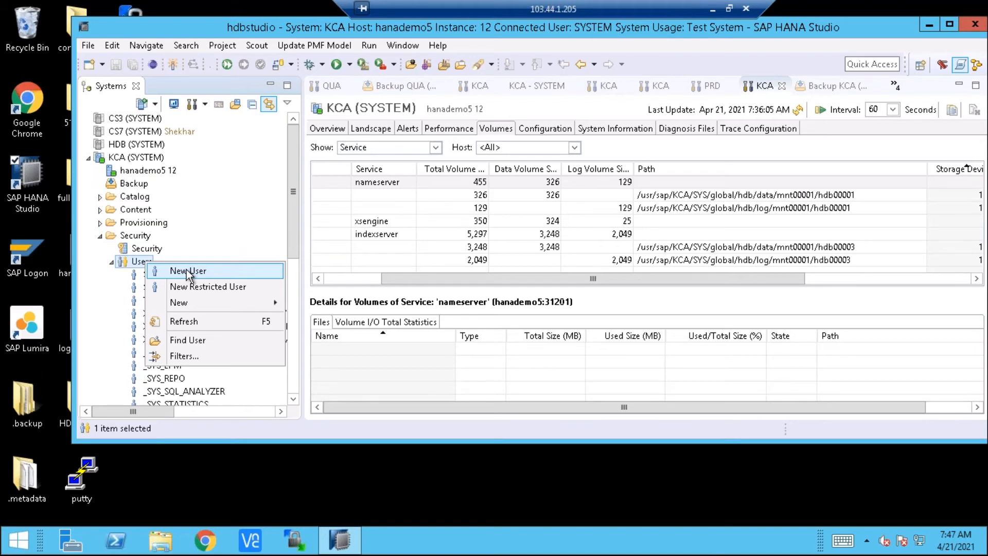
left_click(186, 270)
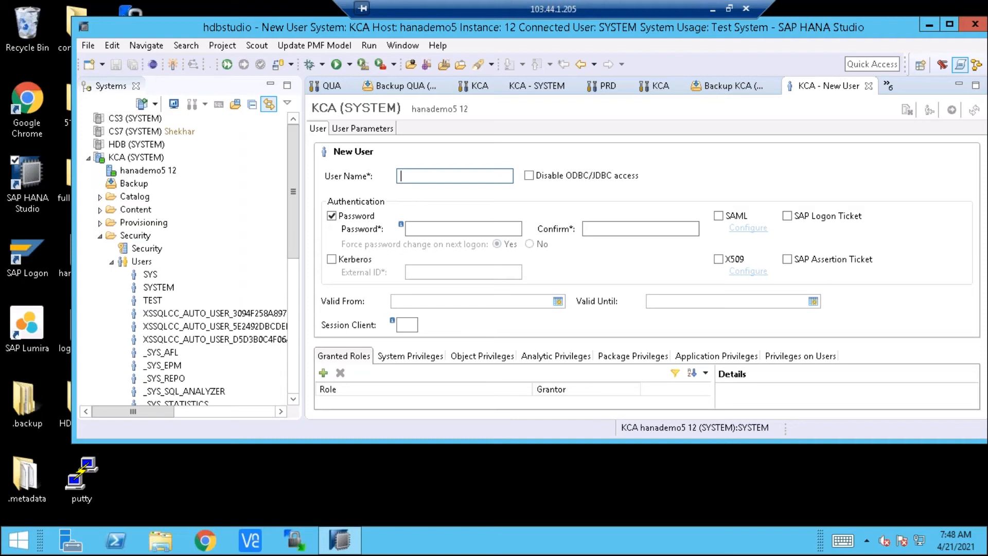
Fill in the new user's name, view the empty user parameters, and enter and confirm the initial password
type("KRISHNA")
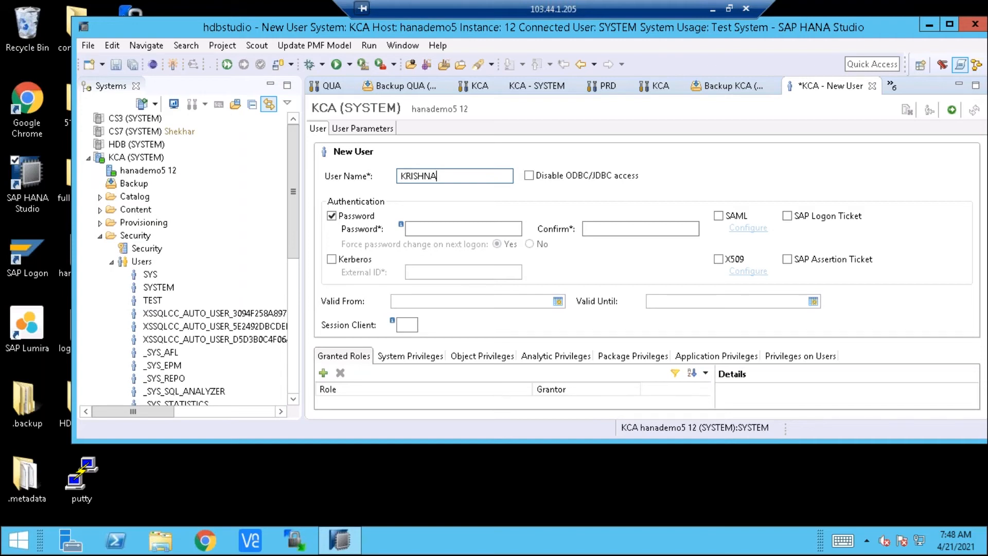
left_click(349, 128)
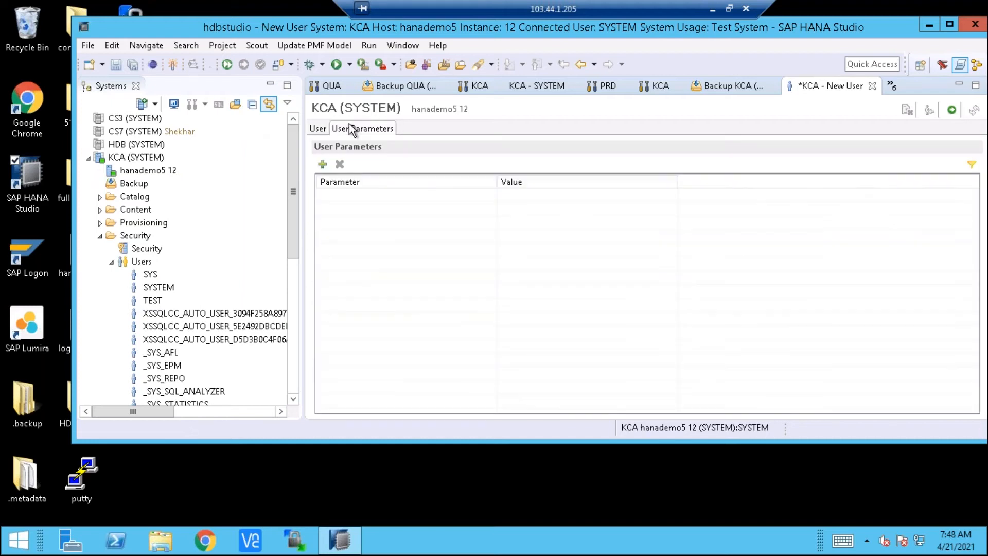
left_click(319, 128)
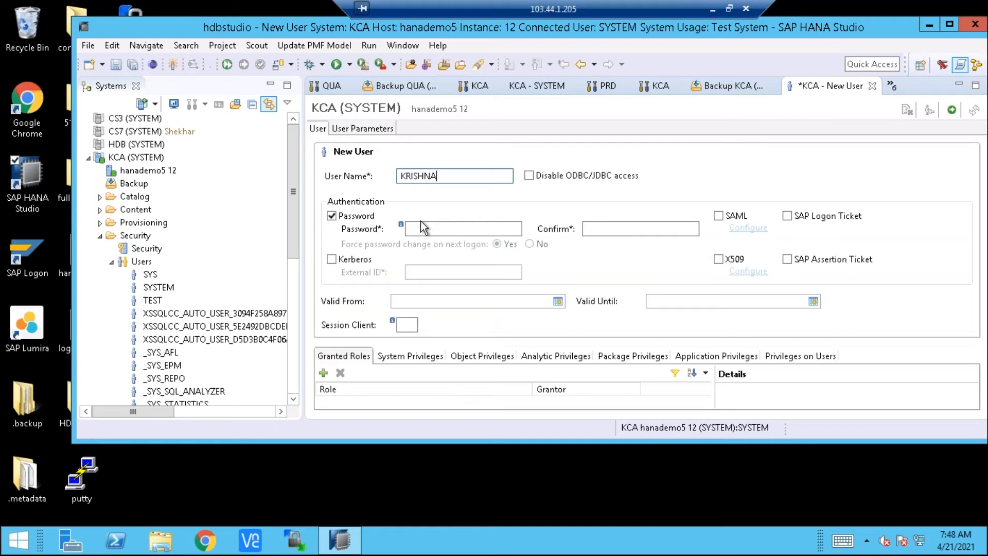
left_click(609, 227)
left_click(445, 230)
type("•••••••")
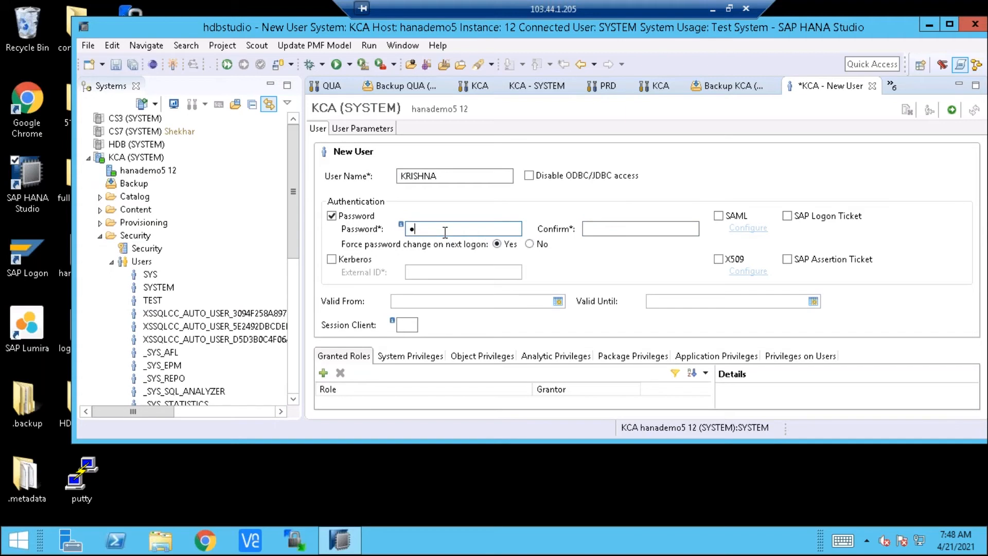
type("••••")
key("Tab")
type("•••••••••••")
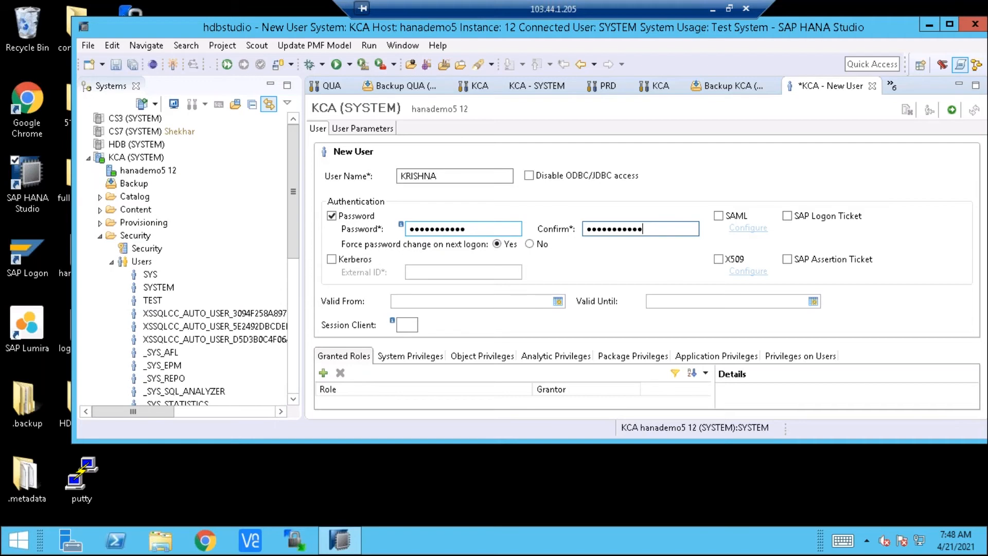
Examine the Valid From and Valid Until fields of the new user
left_click(413, 301)
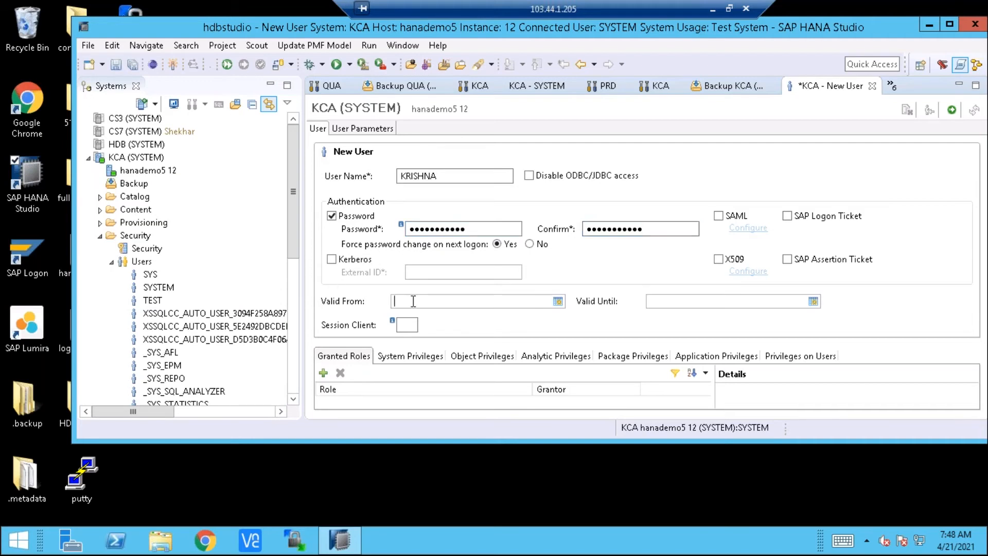
left_click(707, 302)
left_click(483, 302)
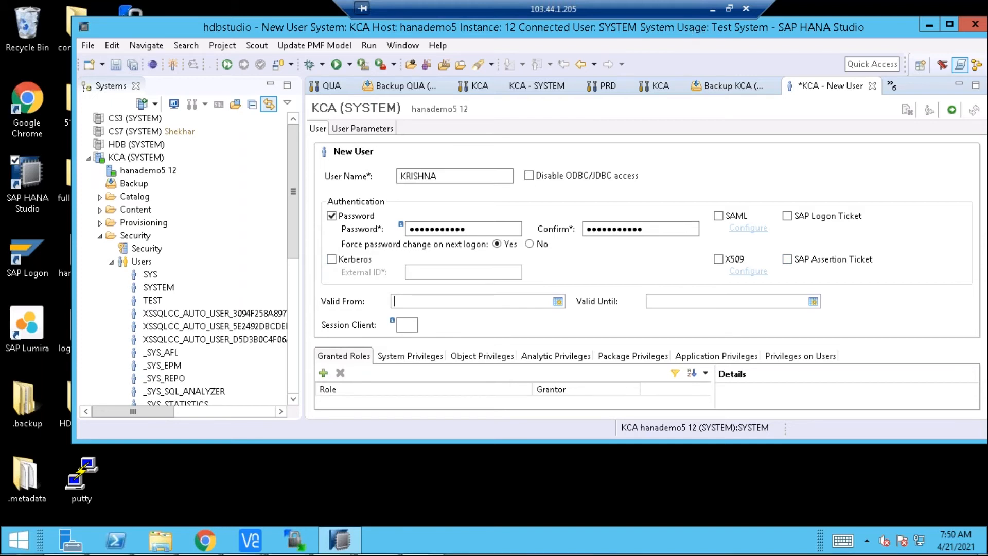
Switch to the "users in hana" Word document and read the Kerberos note, highlighting its line about HTTPS login through URL
left_click(713, 8)
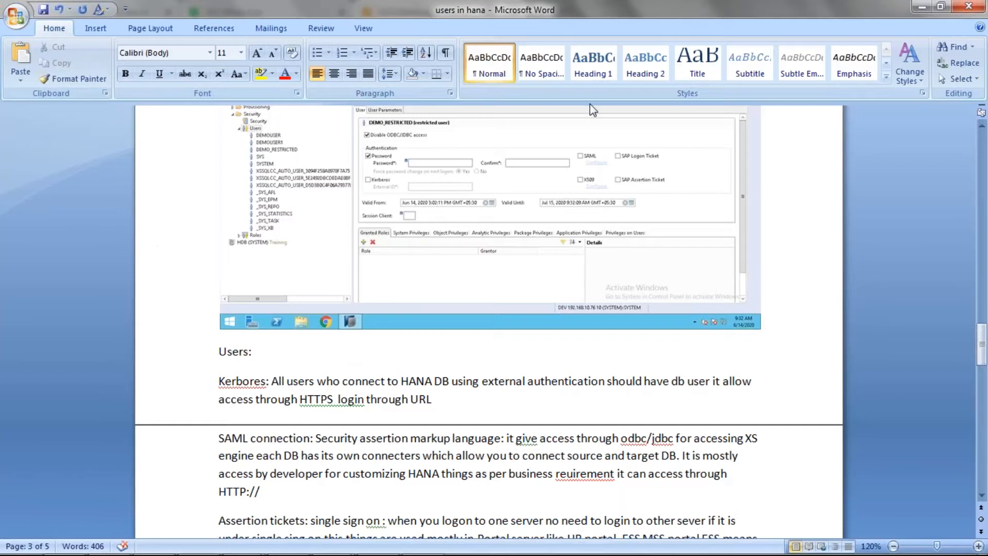
mouse_move(173, 406)
left_mouse_down()
mouse_move(176, 360)
mouse_move(175, 399)
left_mouse_up()
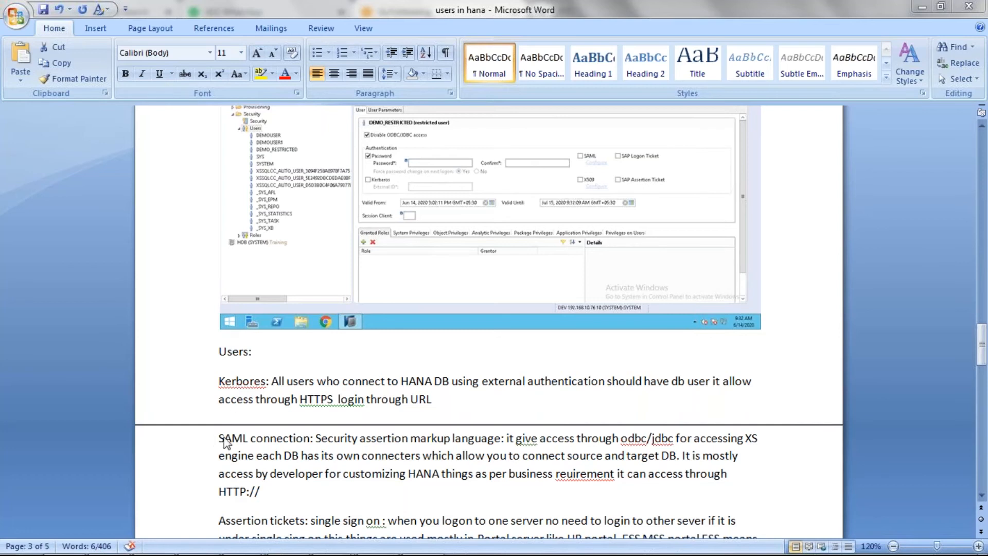
key("shift+Up")
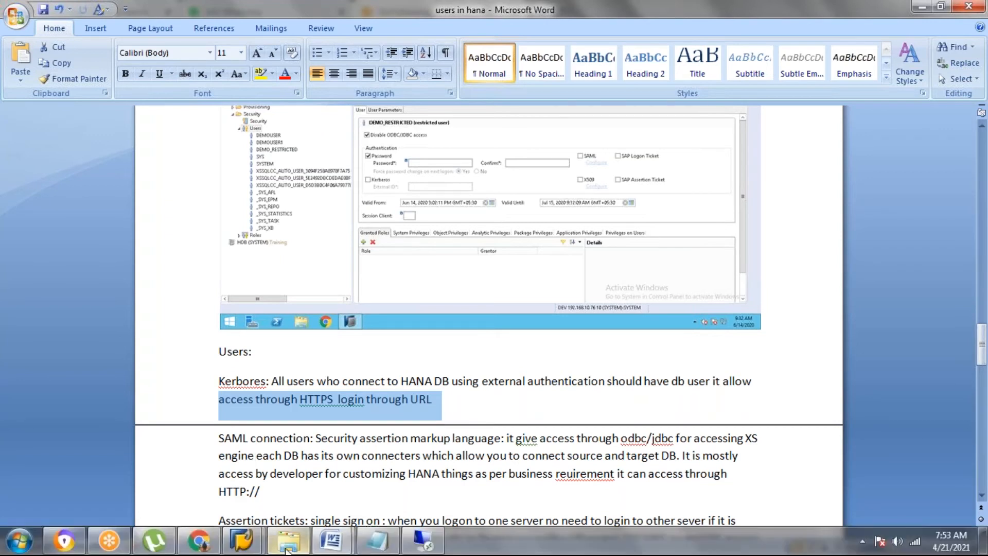
left_click(253, 460)
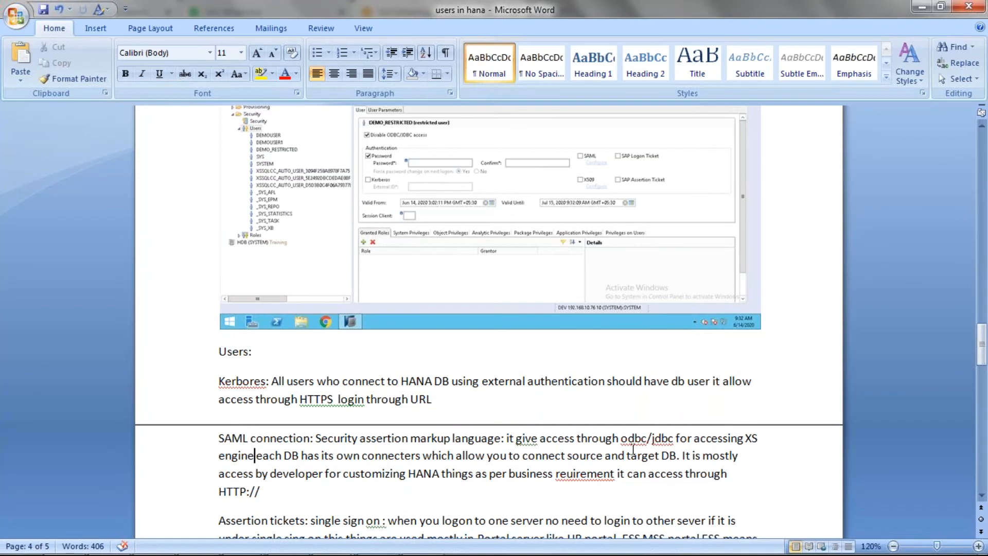
Read the notes on SAML connections, assertion tickets for single sign-on and the X509 certificate
key("Down")
key("Down")
key("Down")
key("Down")
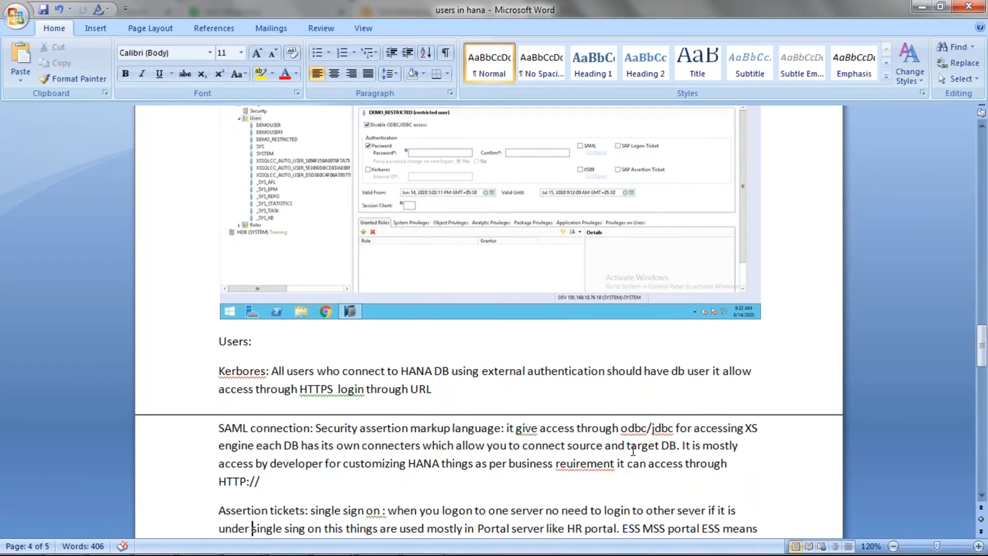
scroll(632, 449, "down", 2)
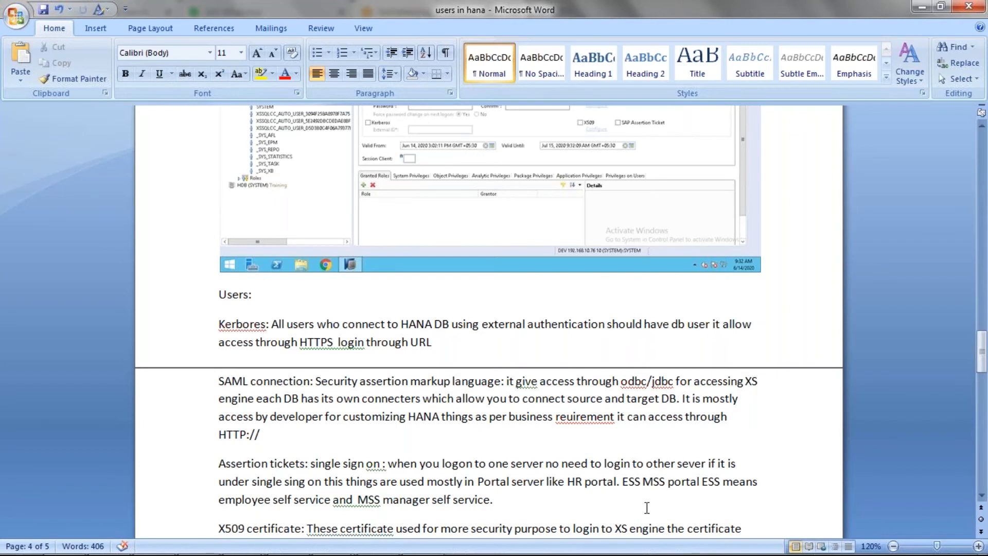
key("Down")
key("Down")
scroll(647, 508, "down", 7)
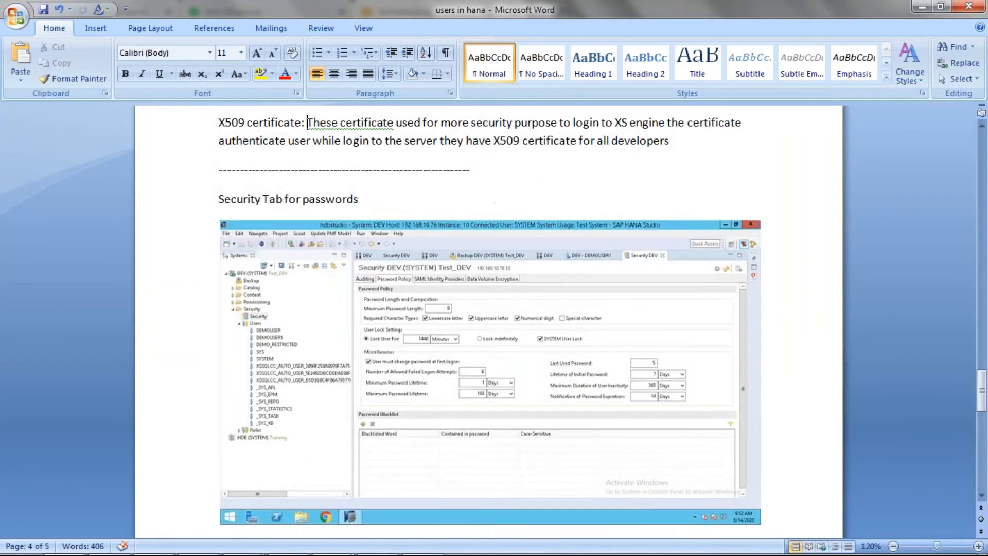
key("Up")
key("Up")
key("Up")
key("Down")
key("Down")
key("Down")
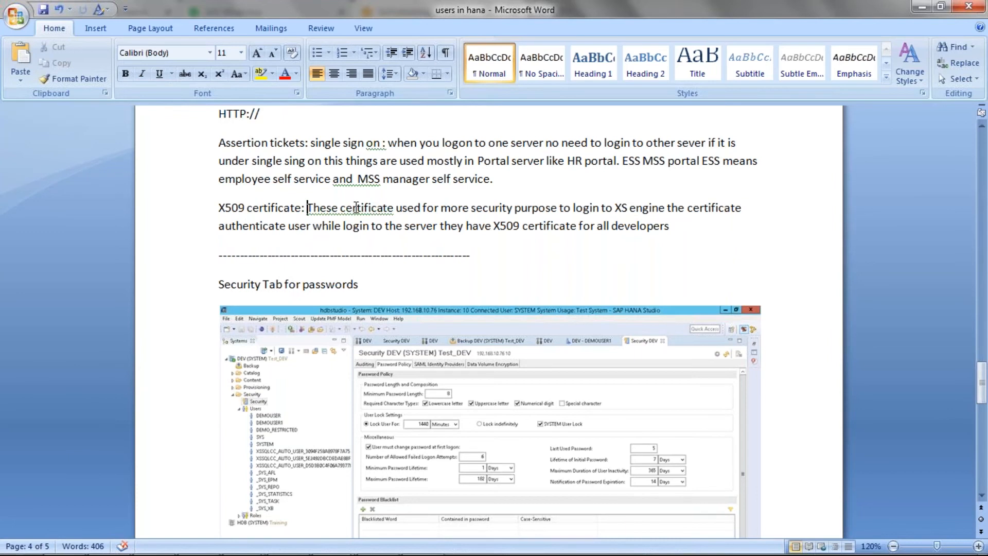
Correct "These certificate" to "This certificate" in the X509 certificate note
right_click(394, 214)
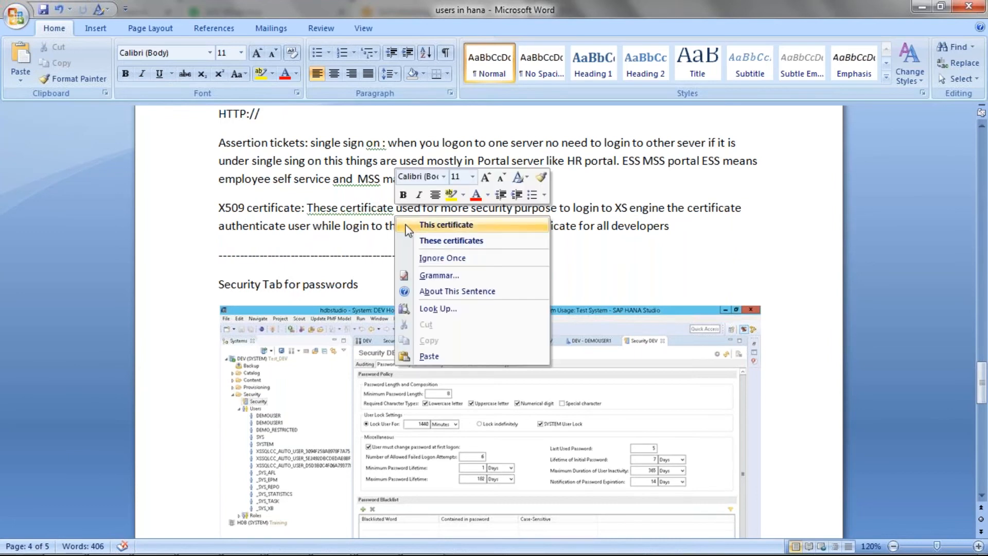
left_click(408, 226)
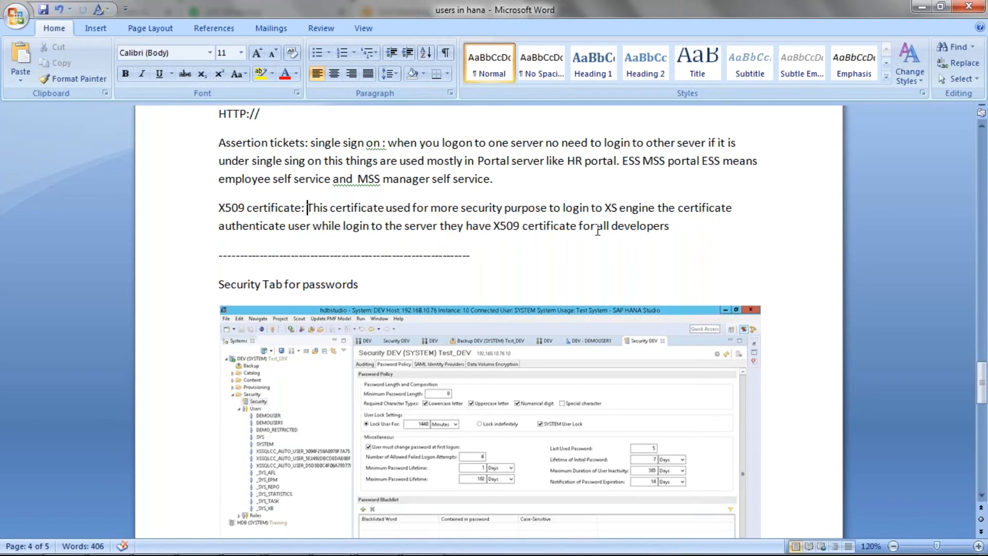
left_click(671, 225)
Look through the password policy screenshots under "Security Tab for passwords"
scroll(218, 208, "down", 2)
scroll(219, 208, "down", 6)
scroll(218, 208, "up", 6)
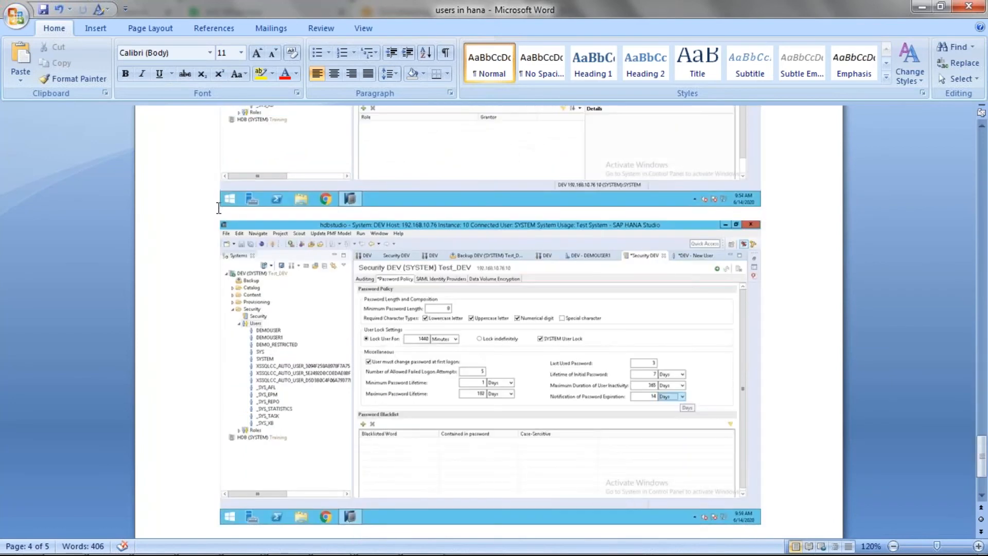
scroll(218, 208, "up", 2)
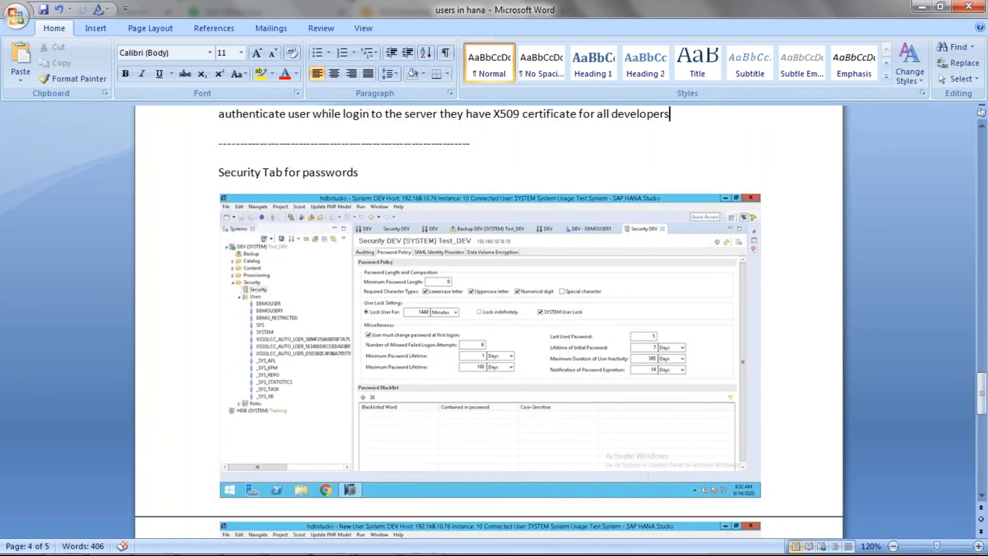
Switch to SAP HANA Studio in the remote desktop session and create the prepared KCA user by deploying the form
mouse_move(172, 554)
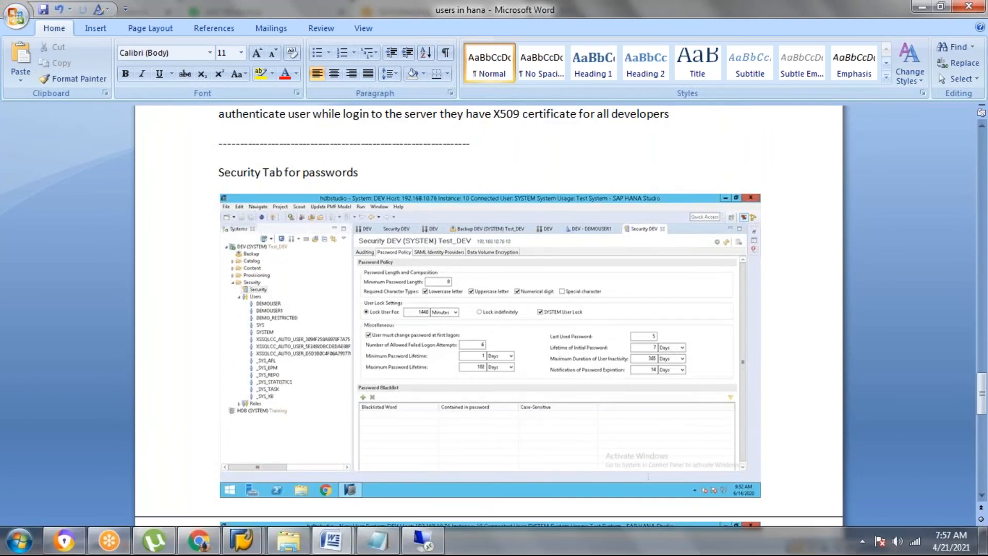
left_click(417, 541)
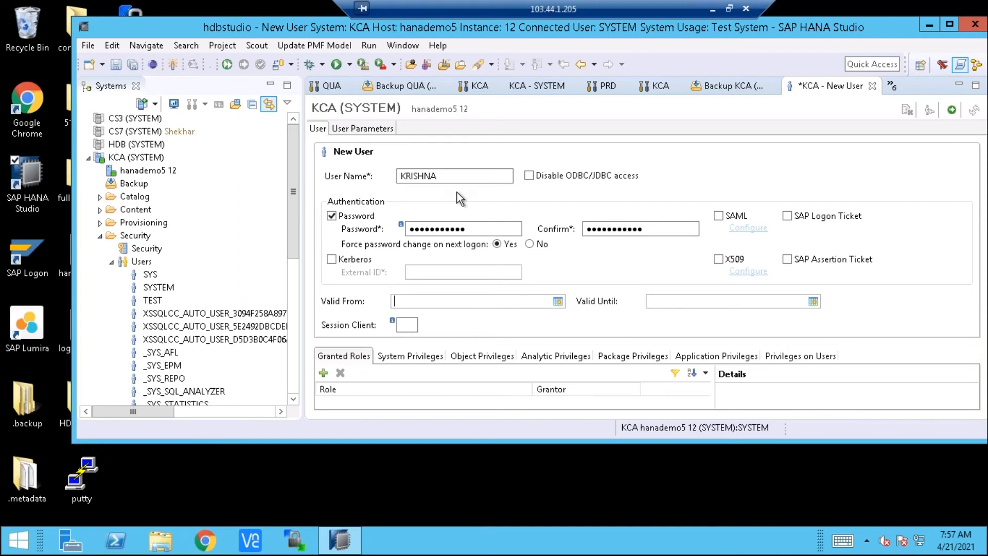
left_click(950, 113)
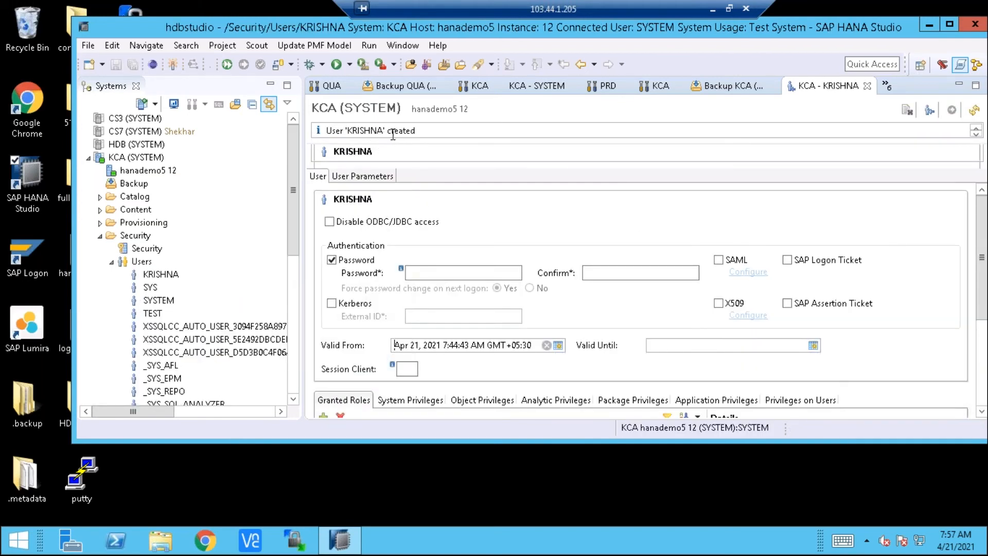
Open the newly created user from the Users list and view the details of its granted PUBLIC role
left_click(165, 278)
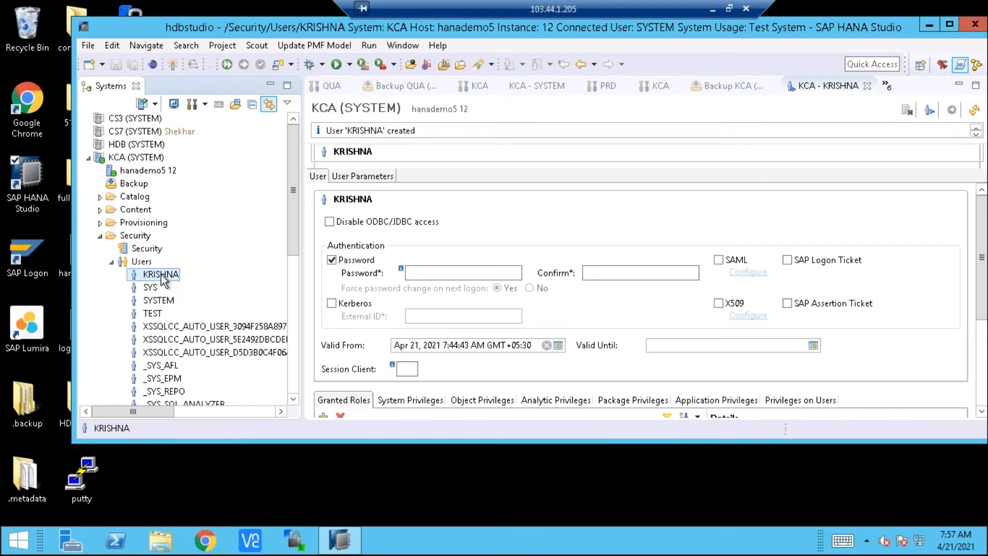
double_click(162, 276)
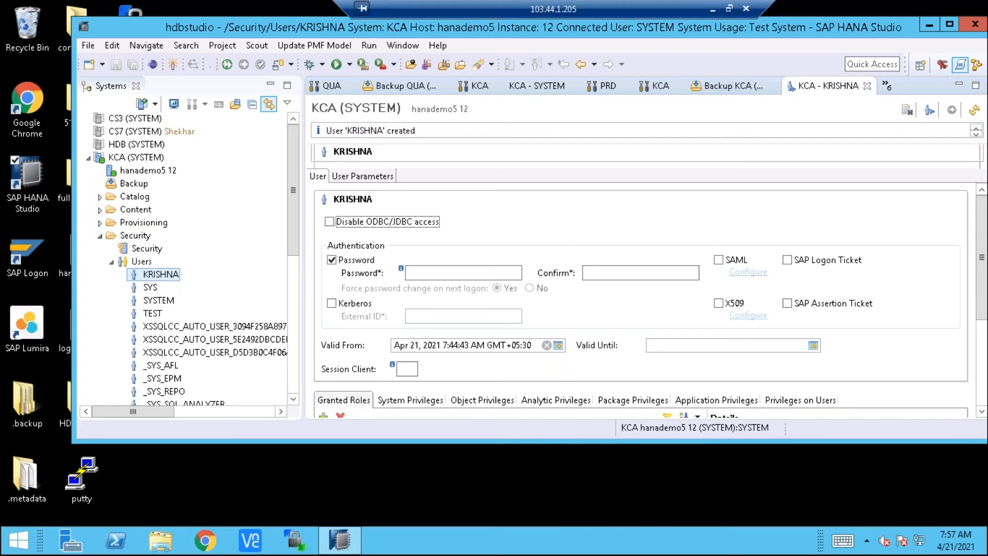
left_click(981, 337)
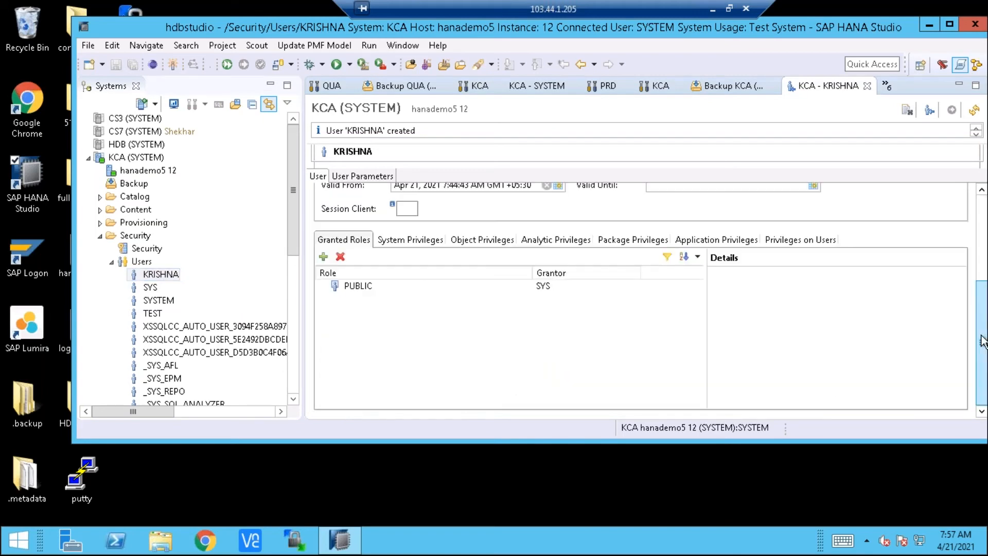
left_click(353, 289)
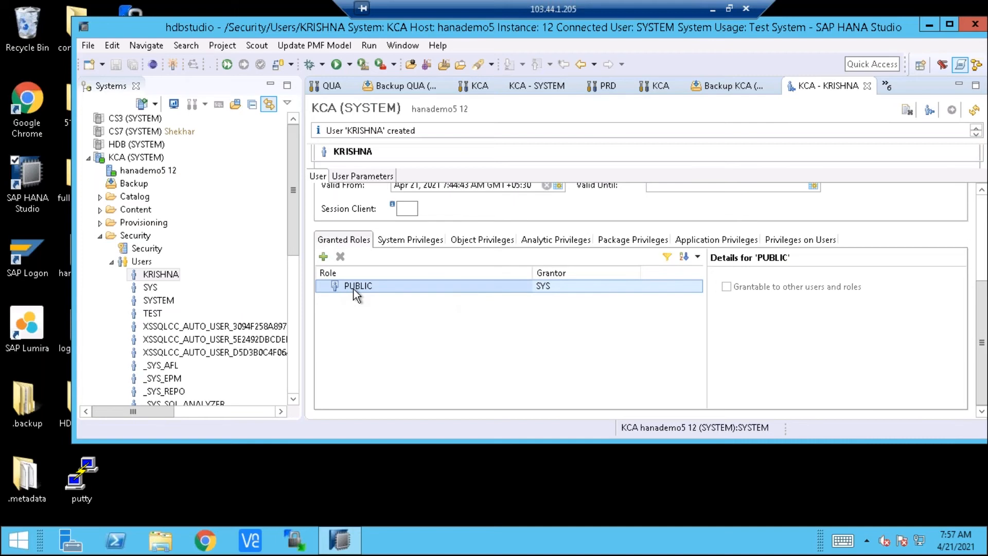
Review the new user's system, object, analytic, package, application and user privileges, and return to the granted roles
left_click(413, 239)
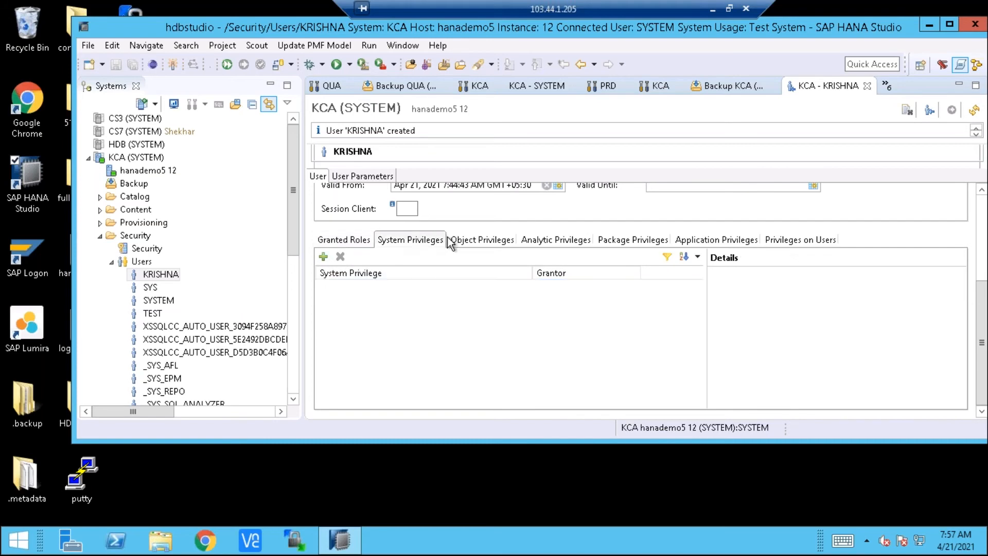
left_click(466, 242)
left_click(540, 242)
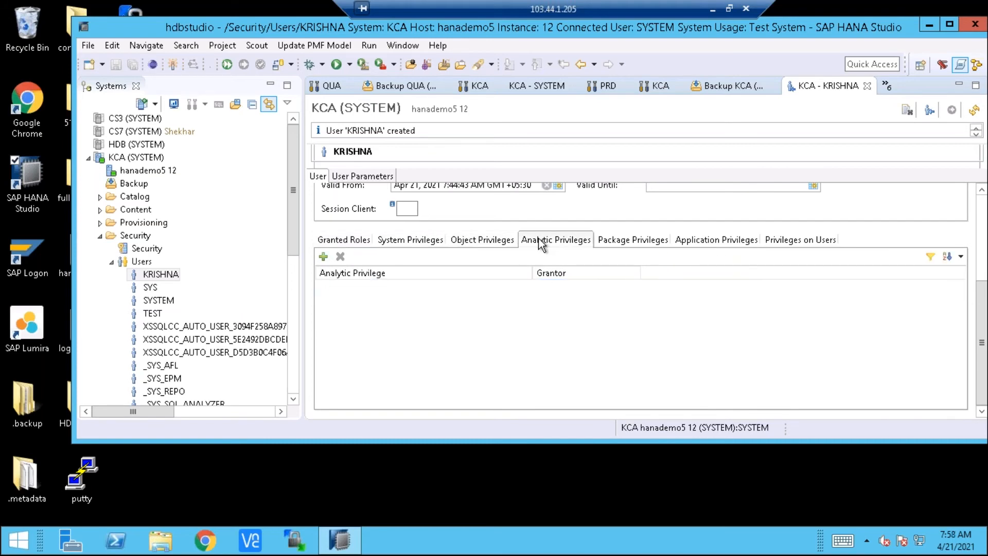
left_click(628, 242)
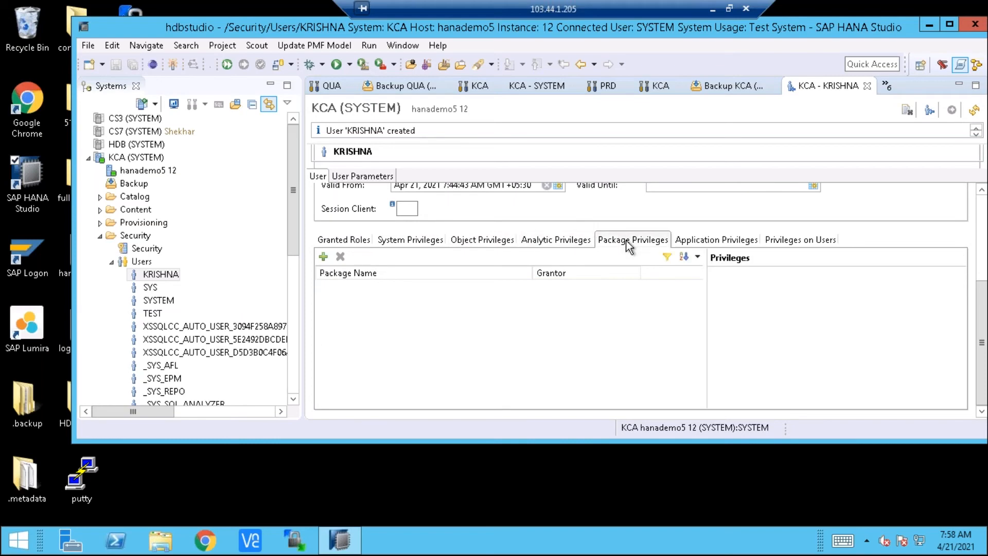
left_click(720, 242)
left_click(772, 249)
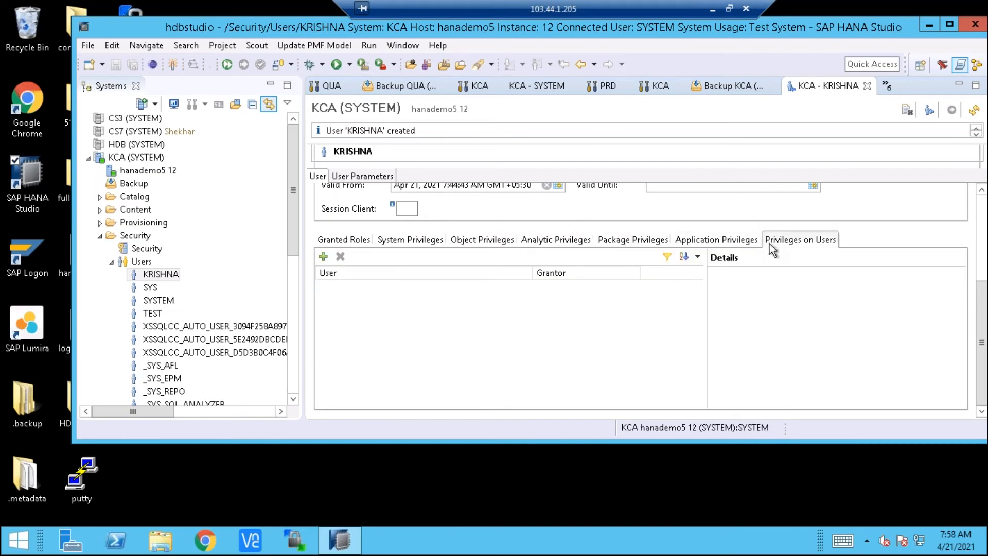
left_click(342, 240)
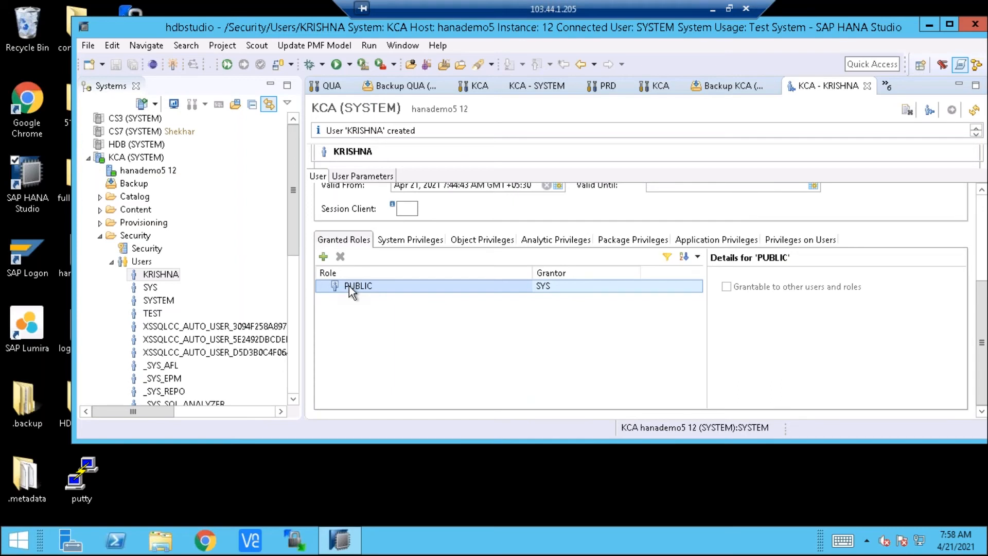
Start a new restricted user under the KCA system's Users and name it DEMO_USER
left_click(140, 261)
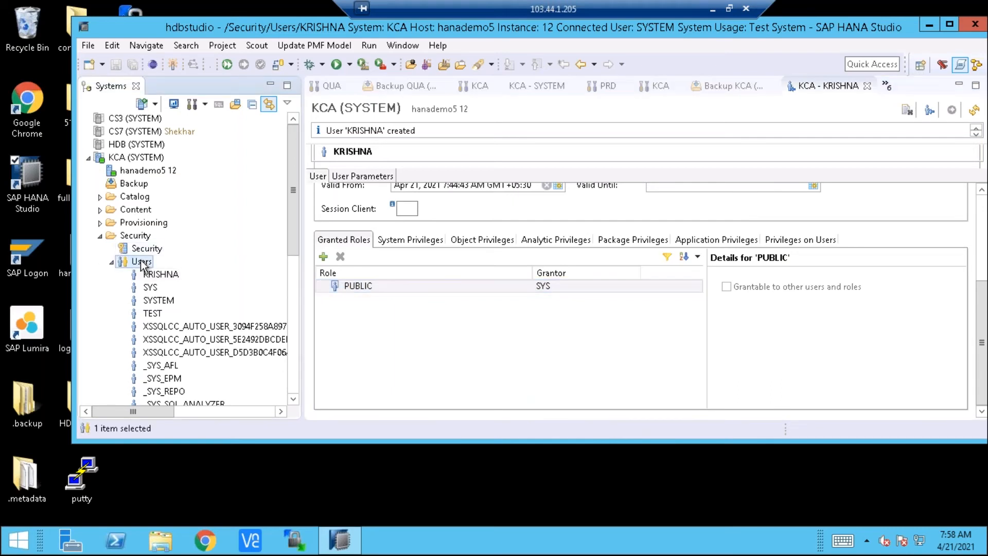
right_click(142, 264)
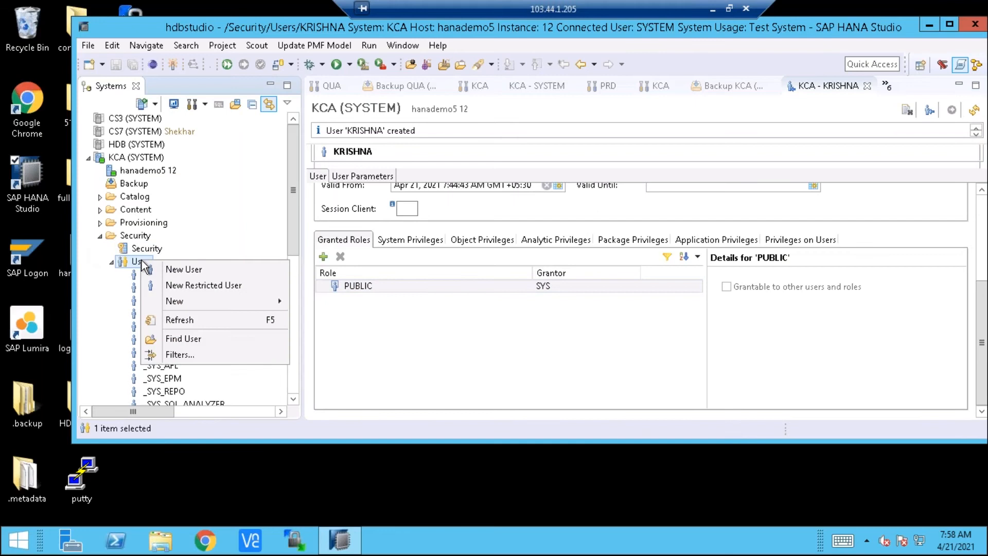
left_click(191, 286)
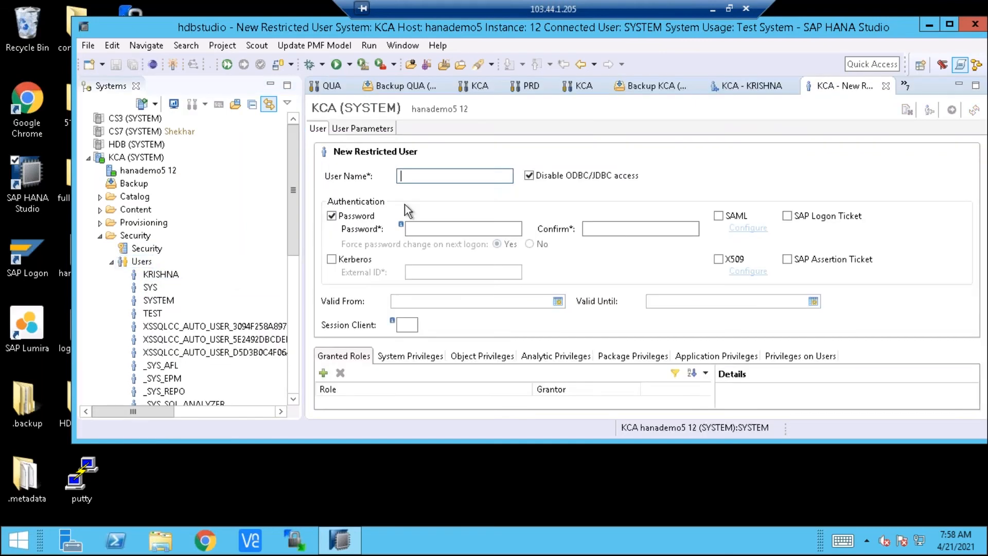
type("RES")
key("BackSpace")
key("BackSpace")
key("BackSpace")
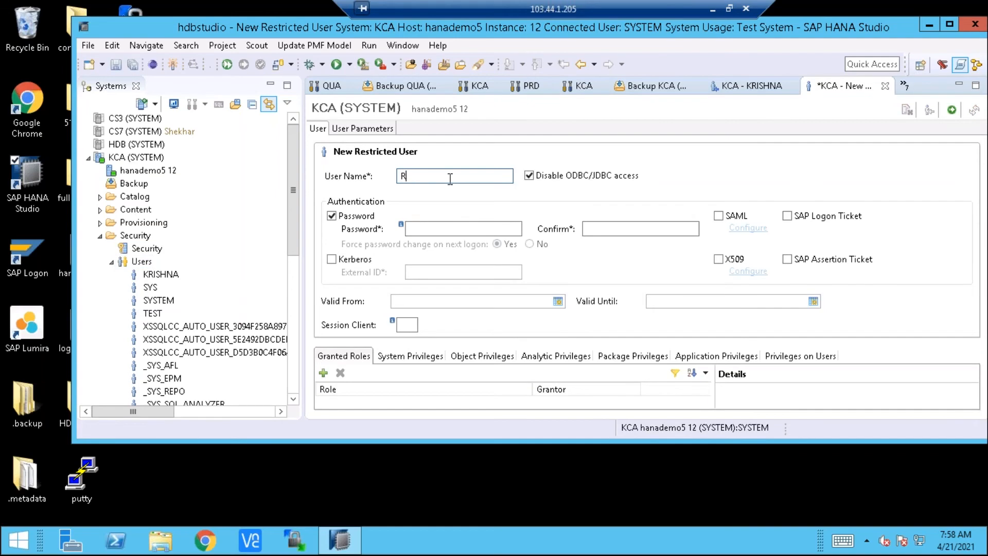
type("DEMO_USER")
Enter the initial password for DEMO_USER and repeat it in the confirmation field
left_click(422, 228)
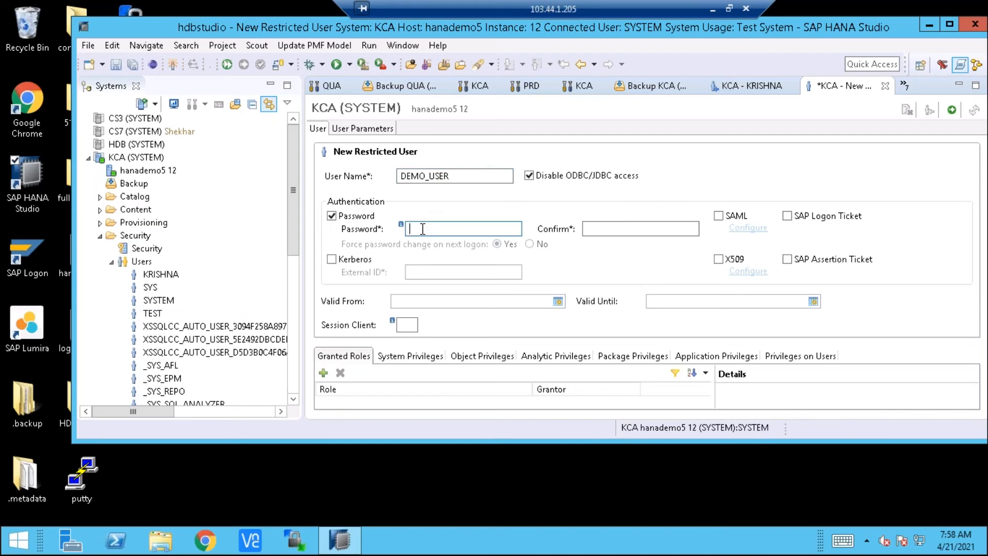
type("••••")
key("BackSpace")
key("BackSpace")
key("BackSpace")
key("BackSpace")
type("•••••••••••")
key("Tab")
type("••••••••")
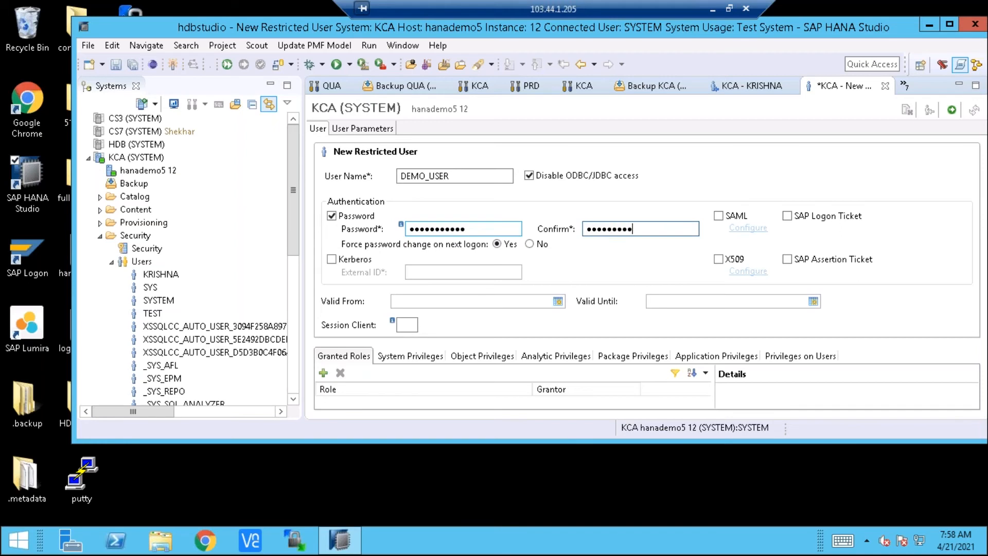
key("BackSpace")
key("BackSpace")
key("BackSpace")
key("BackSpace")
key("BackSpace")
key("BackSpace")
key("BackSpace")
key("BackSpace")
type("••••••••••••")
Deploy the restricted user DEMO_USER and open its details to check the granted roles
left_click(952, 110)
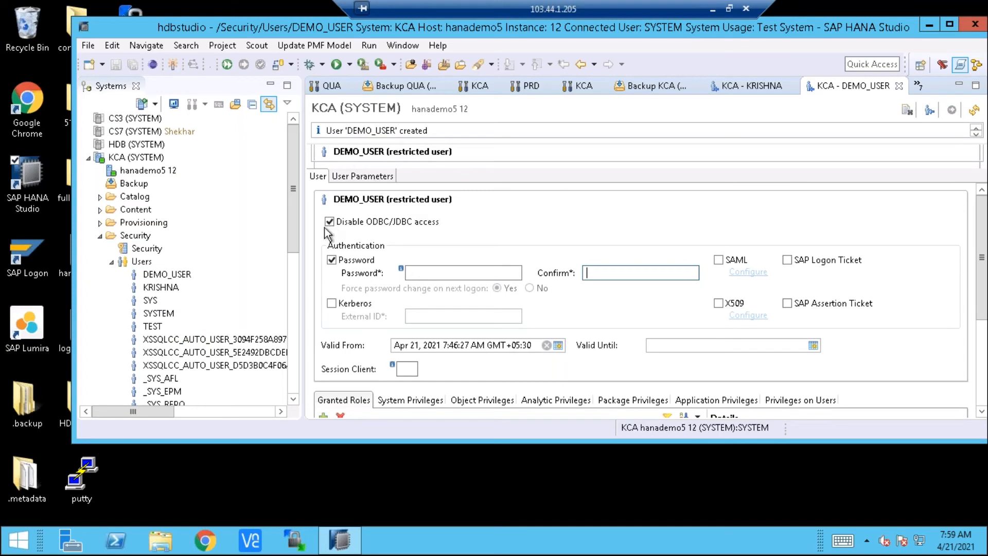
double_click(163, 276)
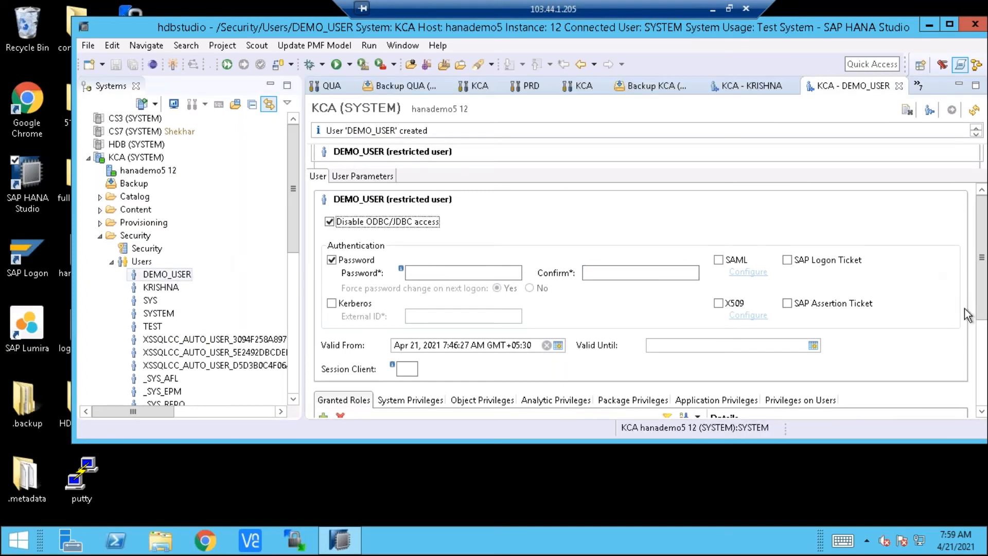
left_click(984, 355)
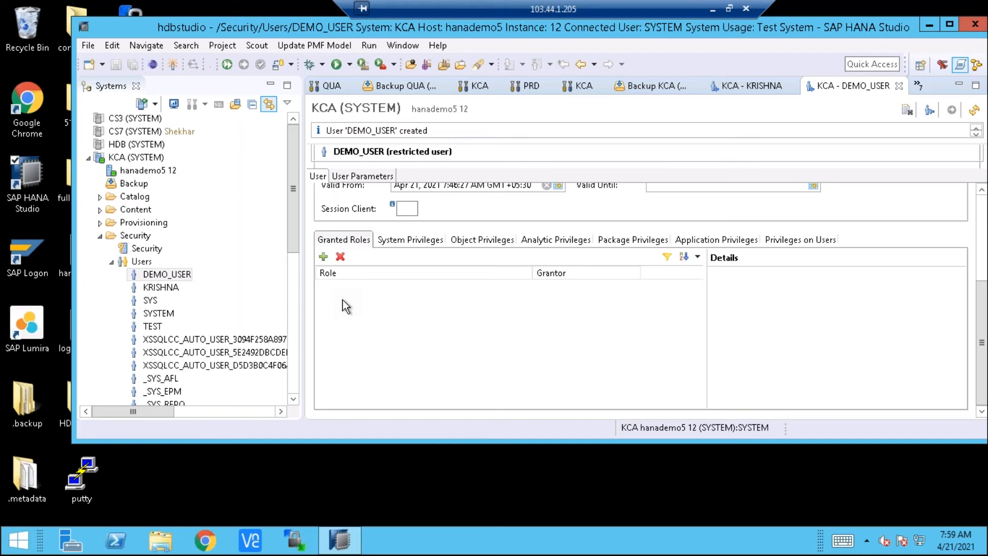
Open the KCA system's security settings and view the password policy
left_click(149, 249)
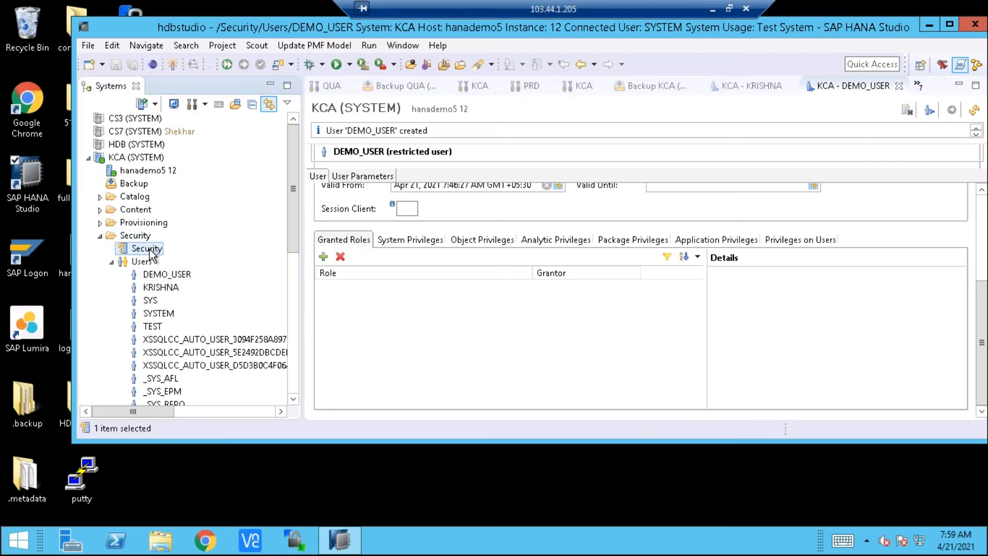
double_click(149, 249)
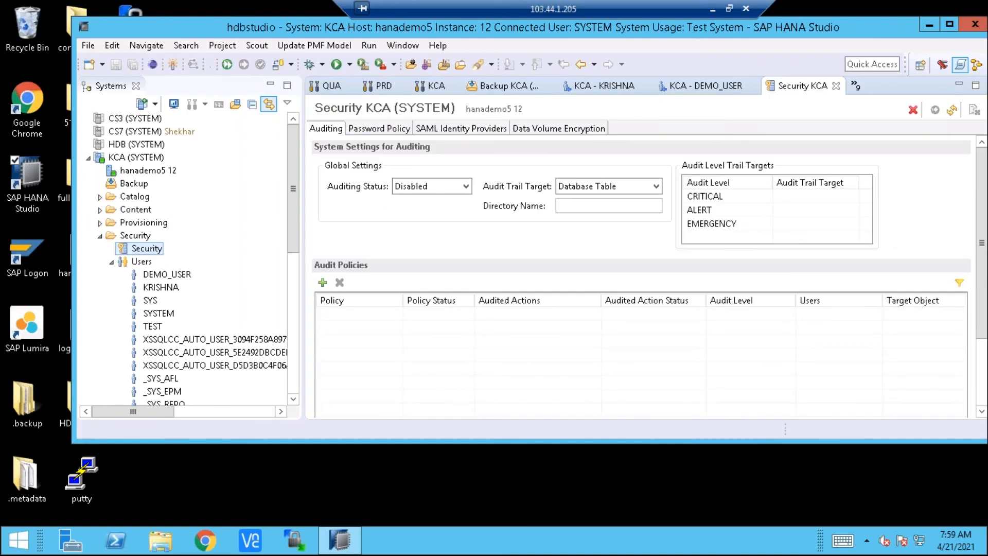
left_click(377, 129)
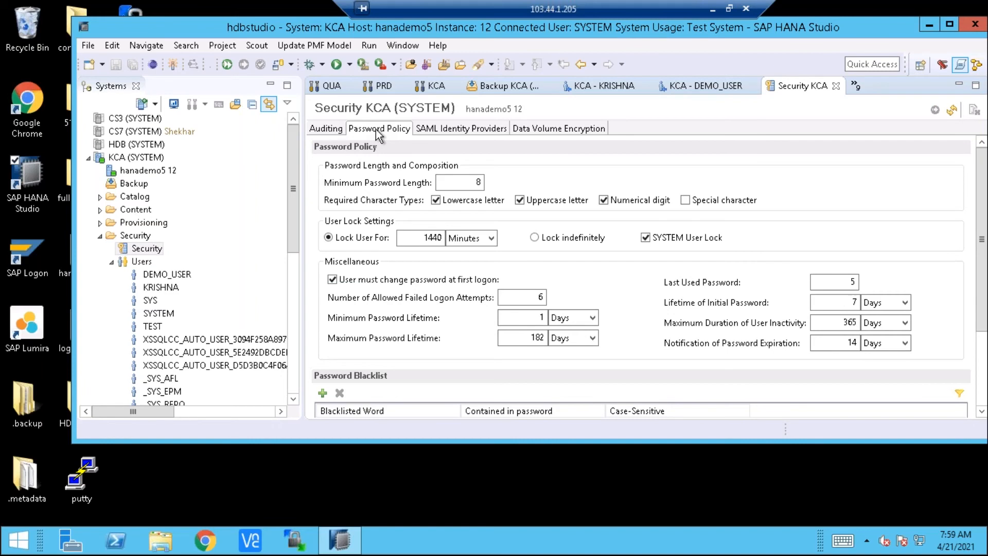
Set the required password character types to lowercase letter, uppercase letter, numerical digit and special character
left_click(457, 182)
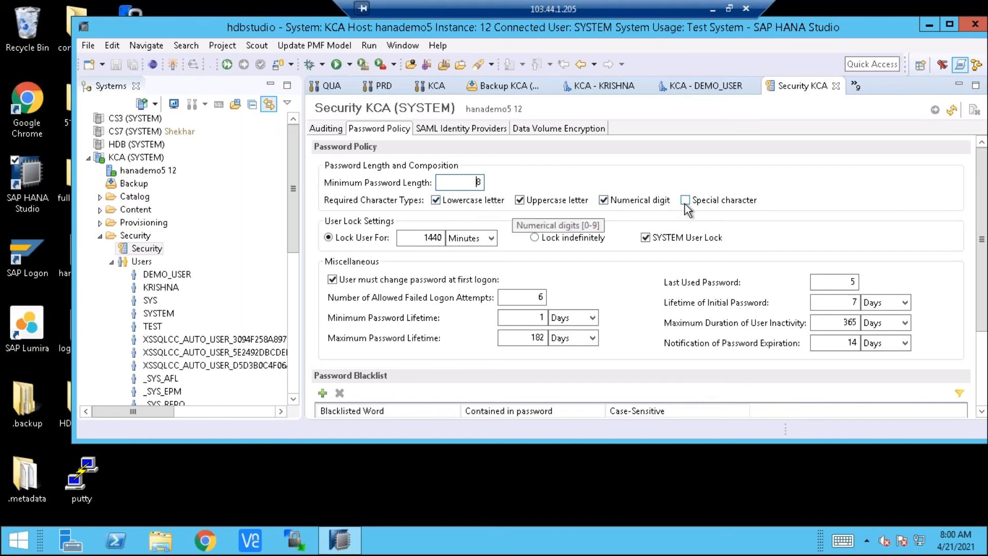
left_click(602, 201)
left_click(525, 202)
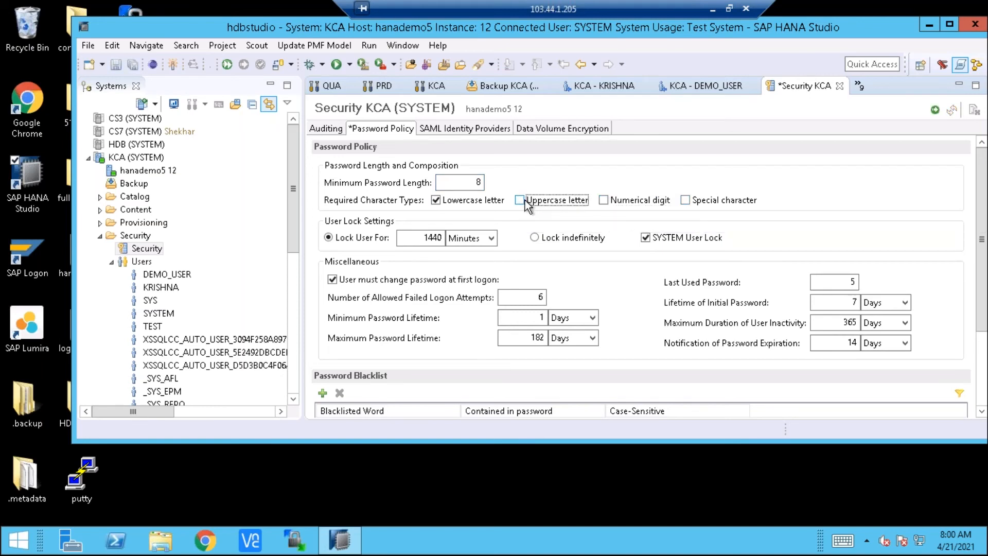
left_click(523, 199)
left_click(685, 201)
left_click(603, 201)
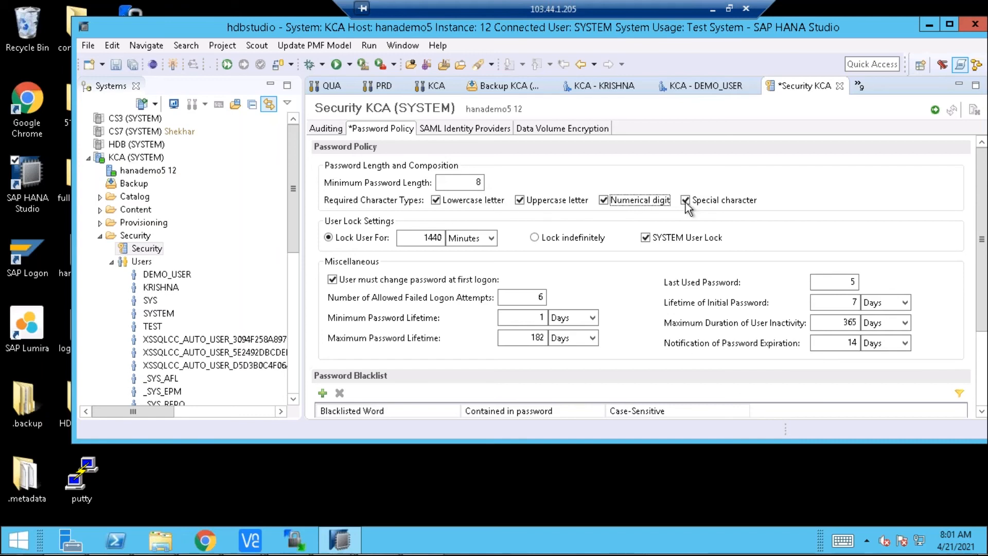
Toggle the numerical digit requirement of the password policy off and back on
left_click(604, 202)
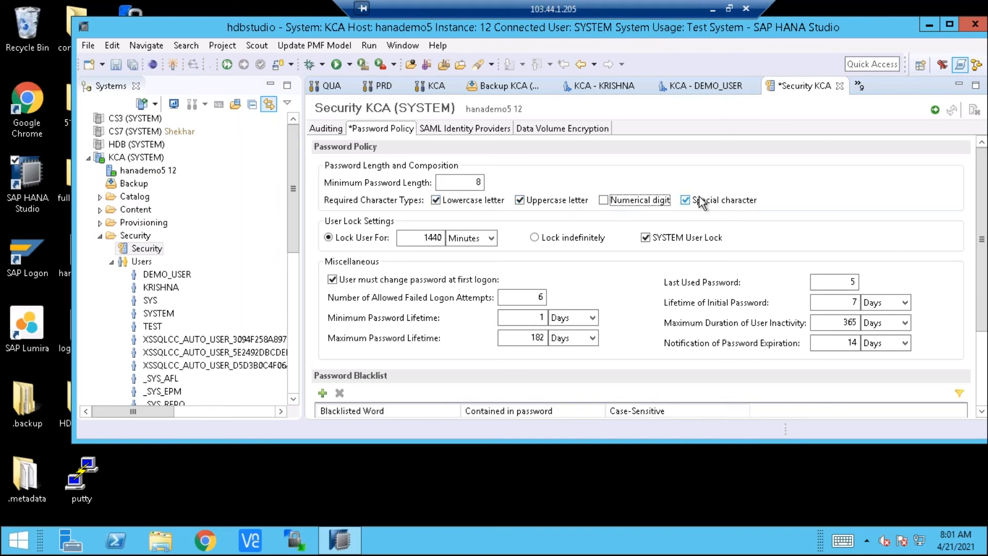
left_click(657, 203)
left_click(656, 202)
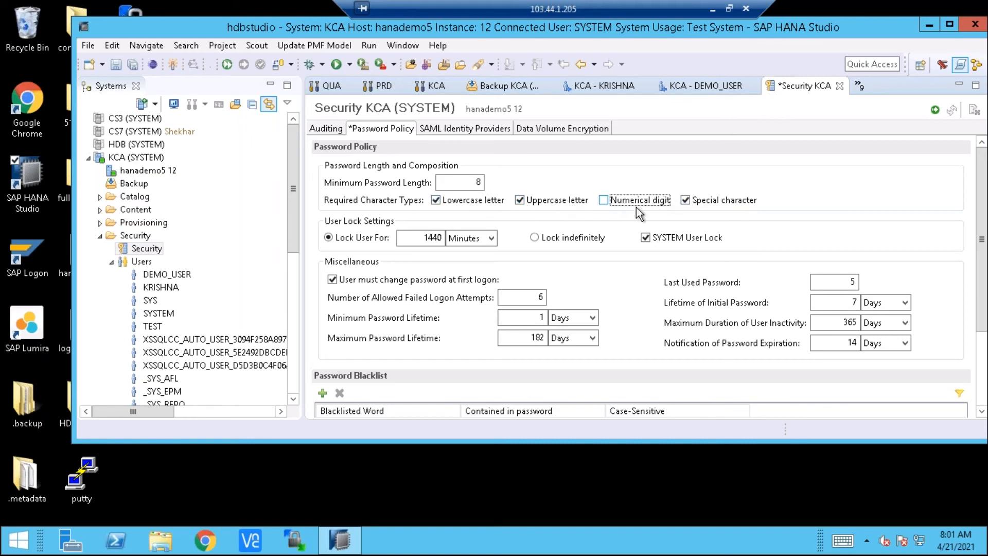
left_click(609, 205)
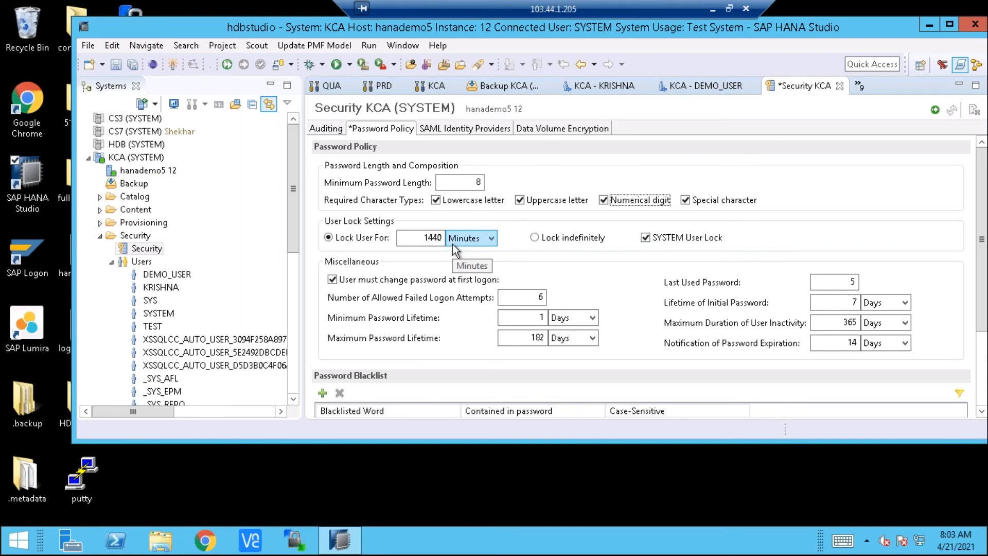
Look through the time units for the user lock, try locking indefinitely, and restore the timed user lock
left_click(486, 240)
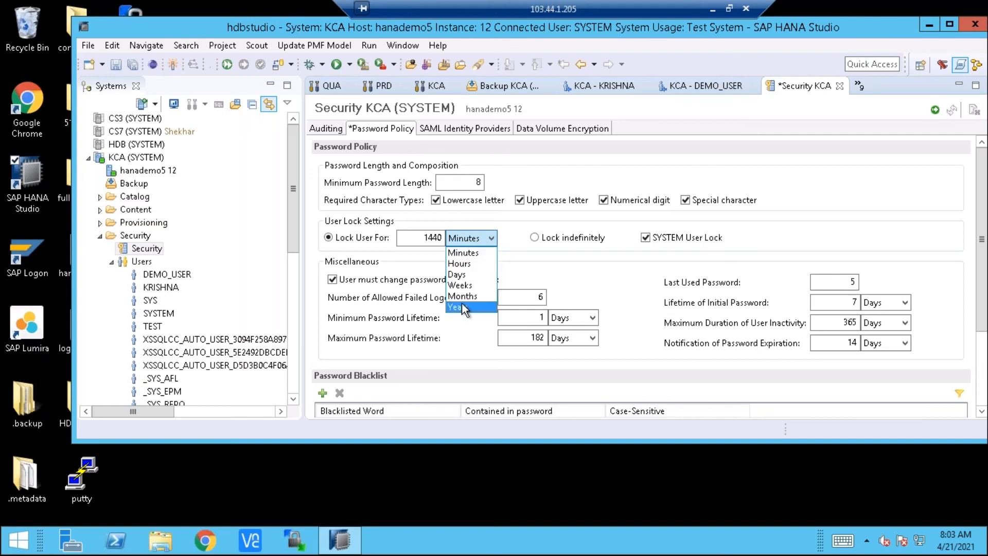
left_click(470, 236)
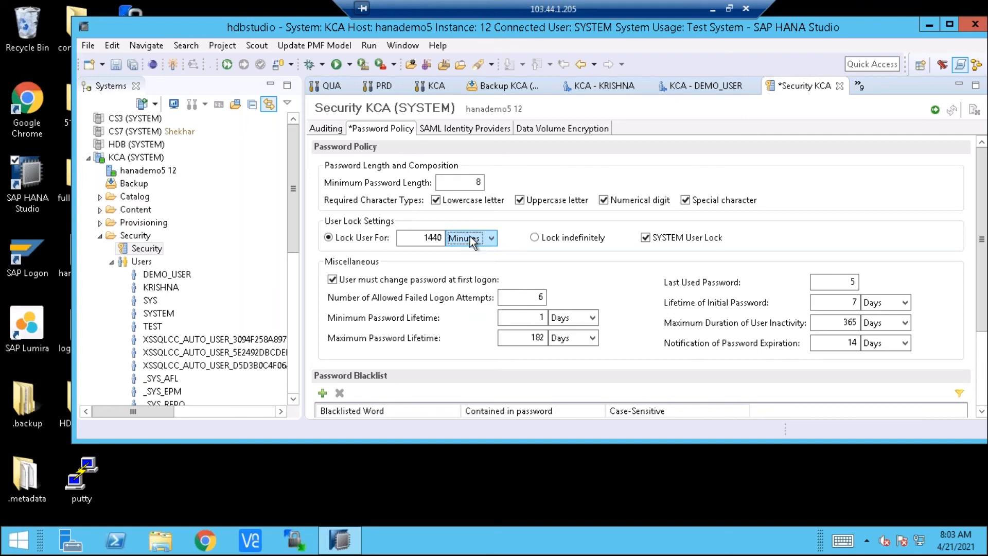
left_click(535, 238)
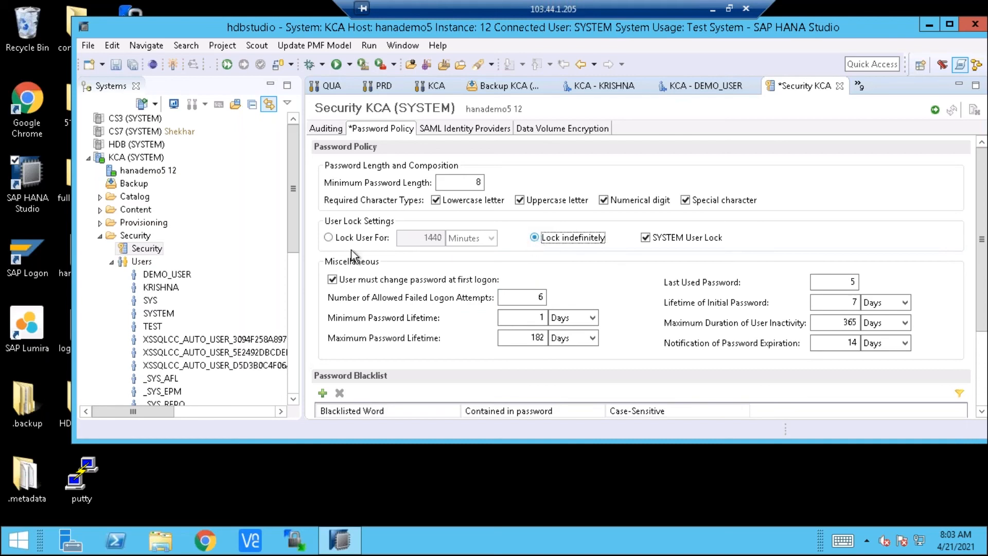
left_click(329, 238)
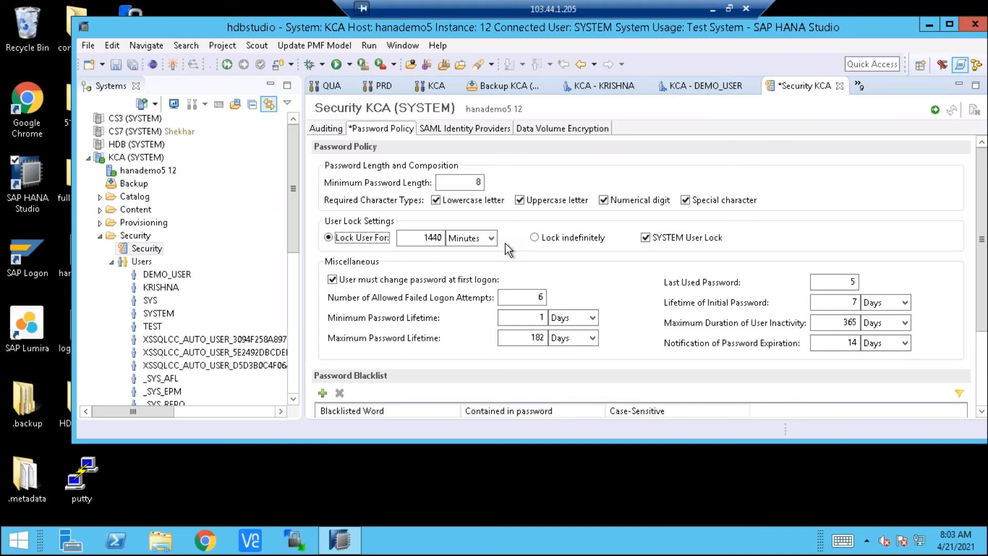
Open the KCA system's landscape services and examine the nameserver and indexserver entries across to their SQL ports
left_click(152, 171)
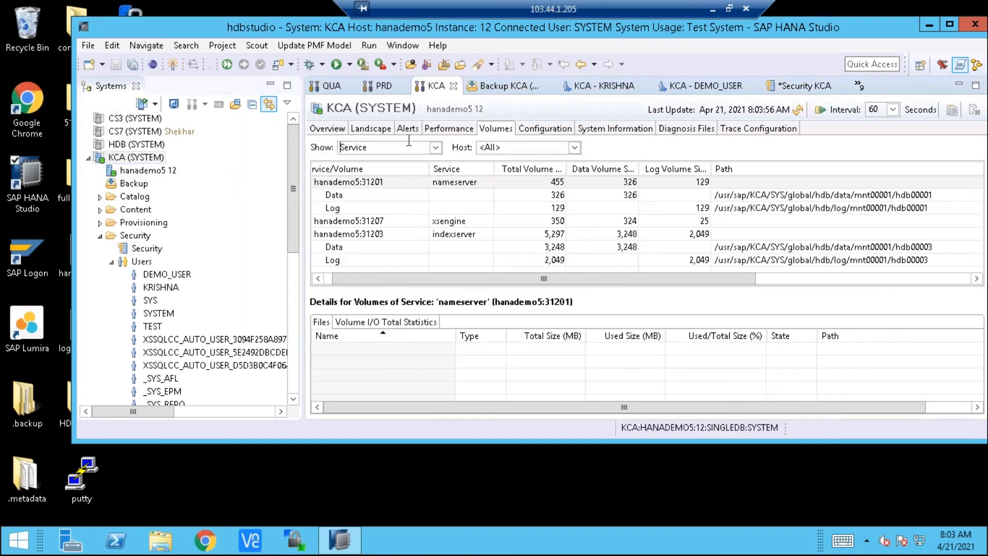
left_click(375, 129)
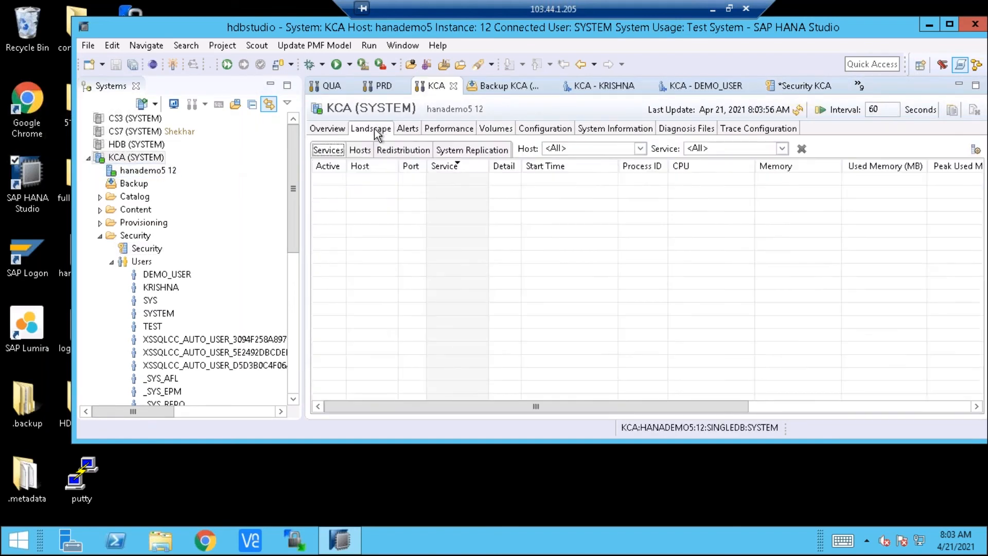
left_click(810, 407)
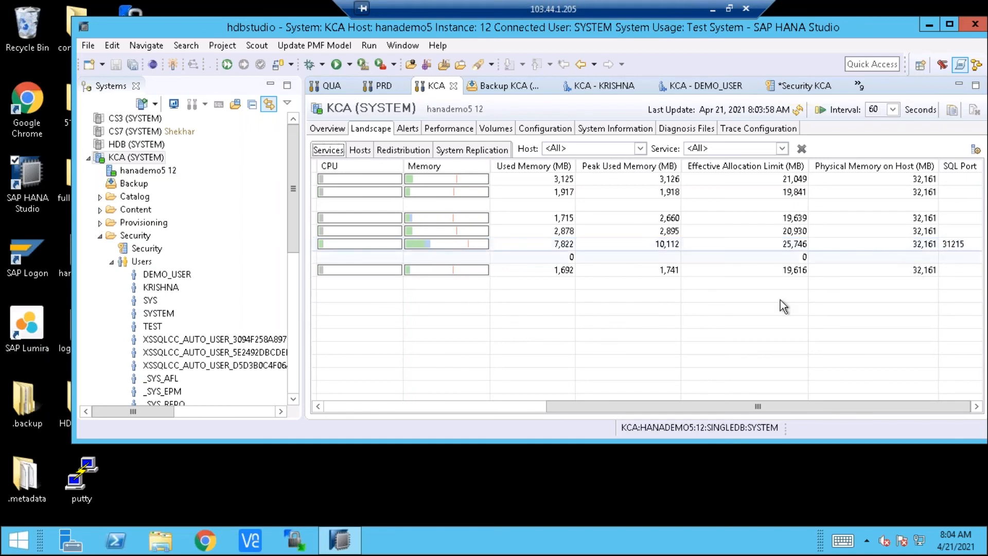
left_click(529, 405)
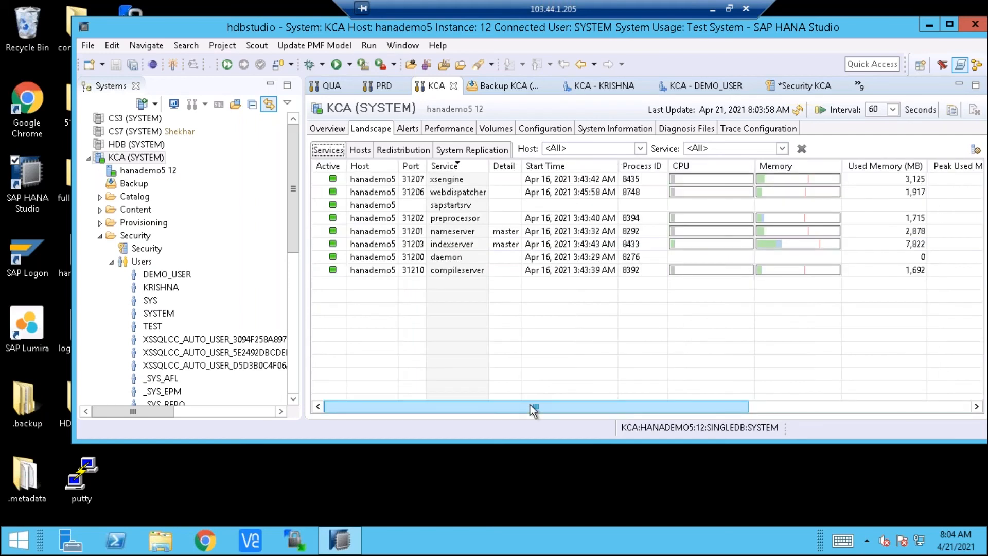
left_click(318, 232)
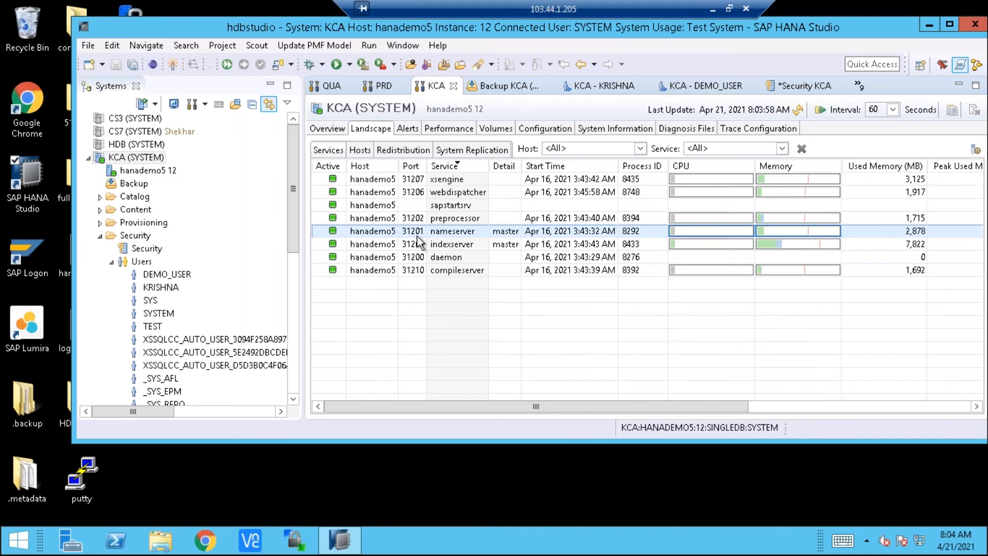
left_click(933, 405)
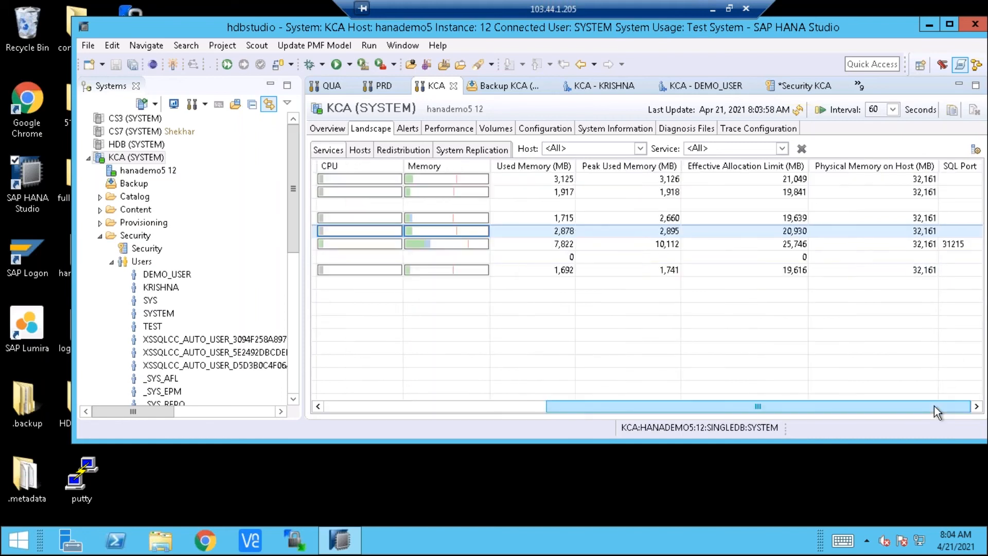
left_click(945, 245)
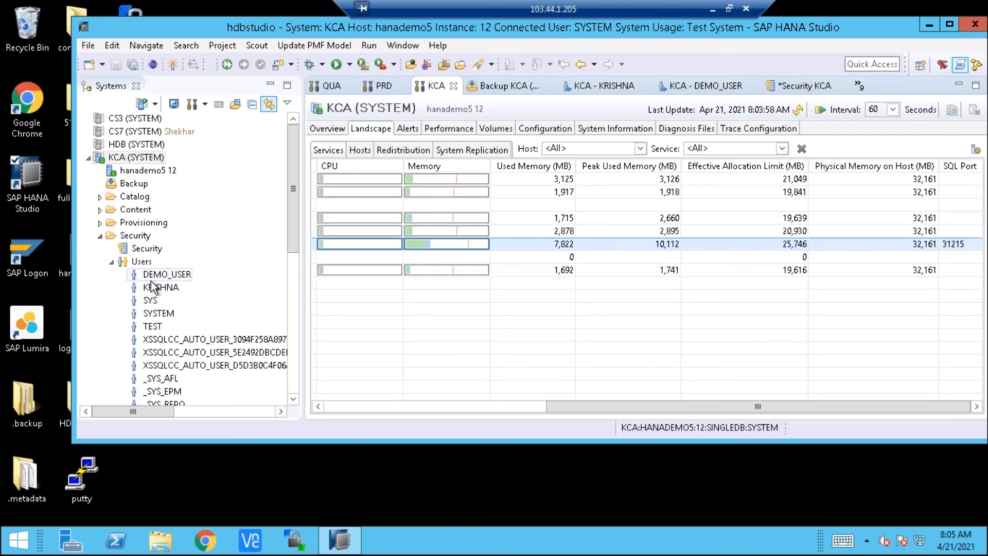
Return to the KCA security settings and set the number of allowed failed logon attempts in the password policy to 5
left_click(147, 252)
double_click(147, 248)
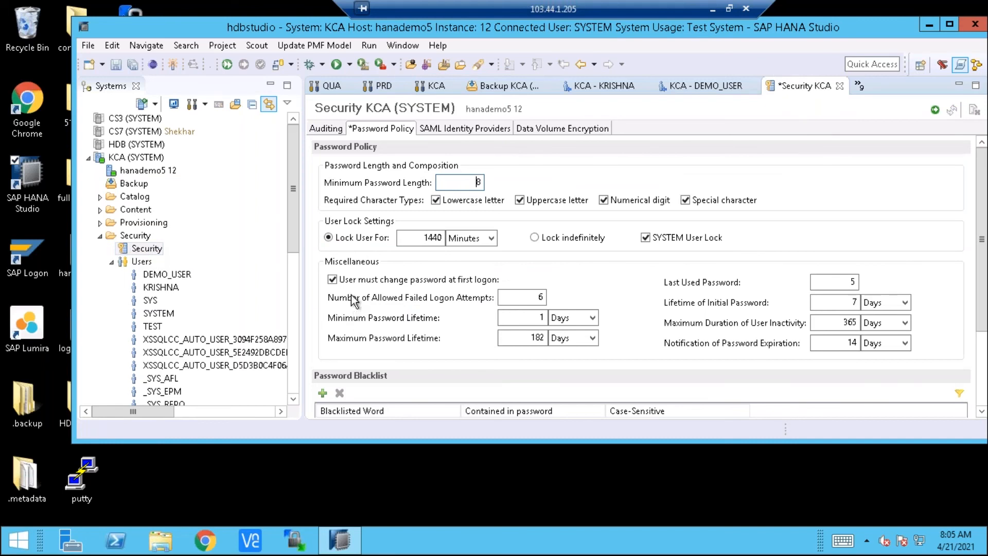
left_click(416, 281)
left_click(333, 280)
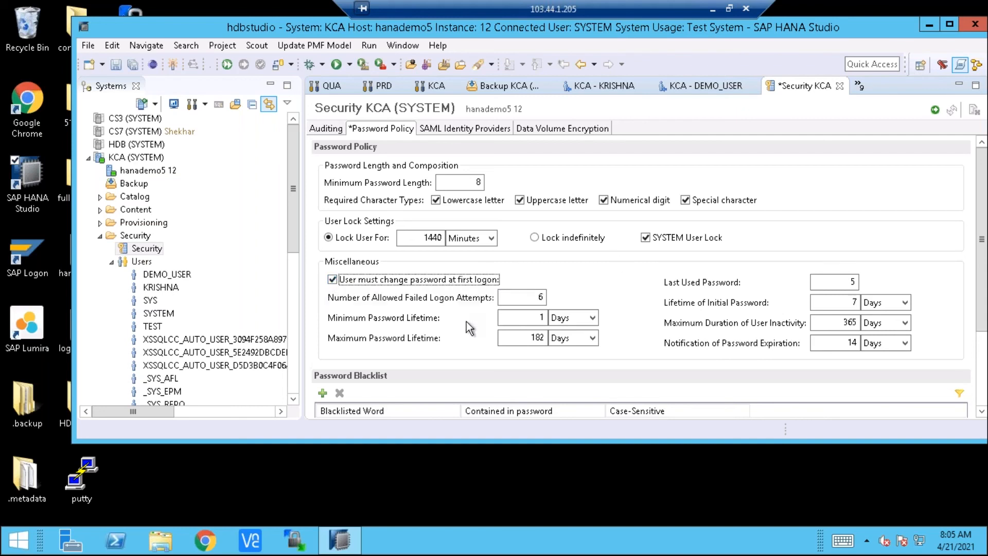
left_click(531, 301)
left_click(530, 301)
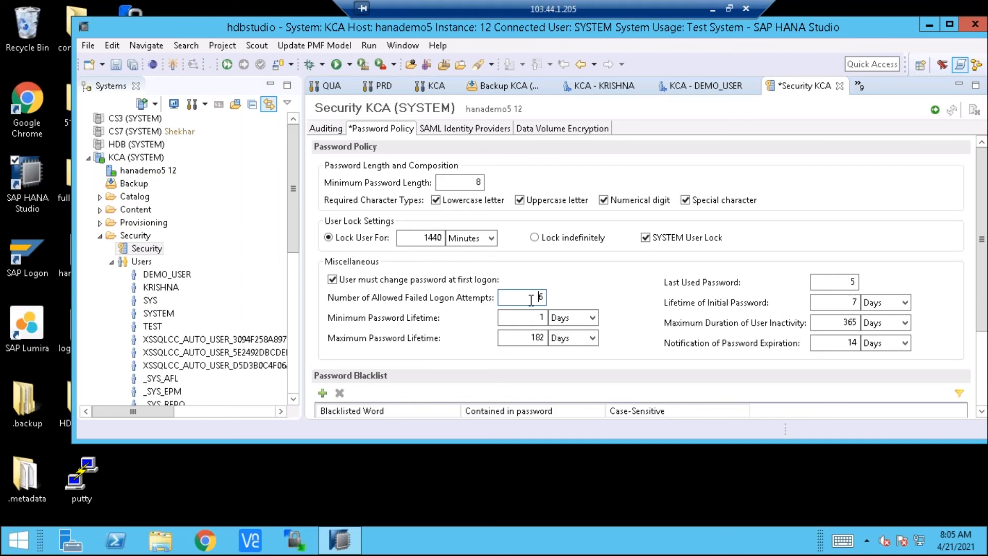
key("Delete")
type("5")
Try years as the unit of the maximum password lifetime, and restore the lifetime to 182 days
left_click(537, 317)
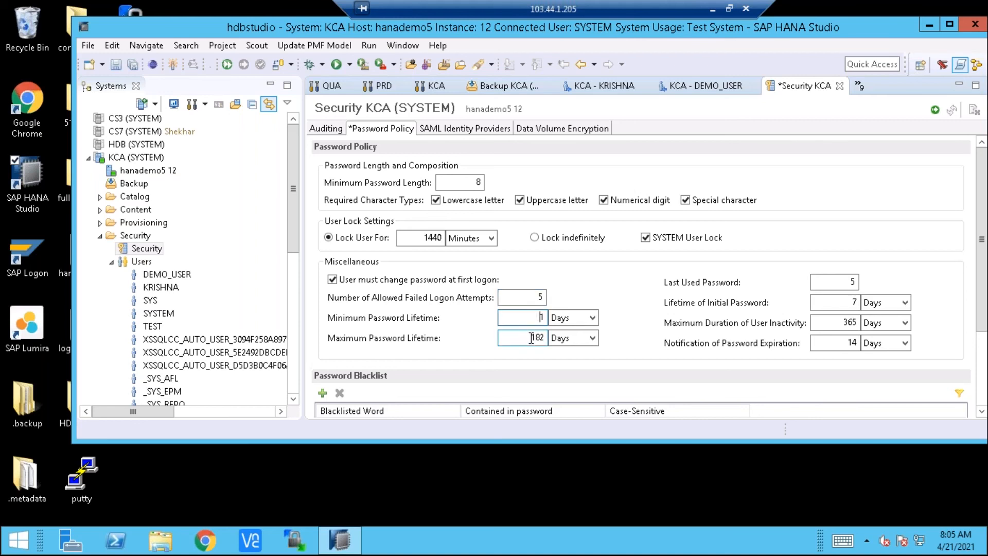
left_click(531, 338)
left_click(844, 344)
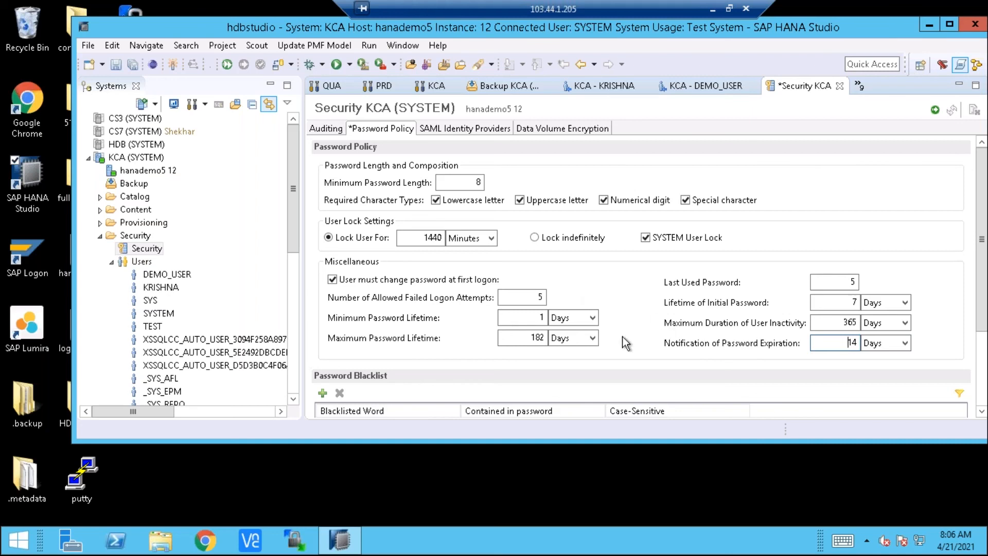
left_click(595, 338)
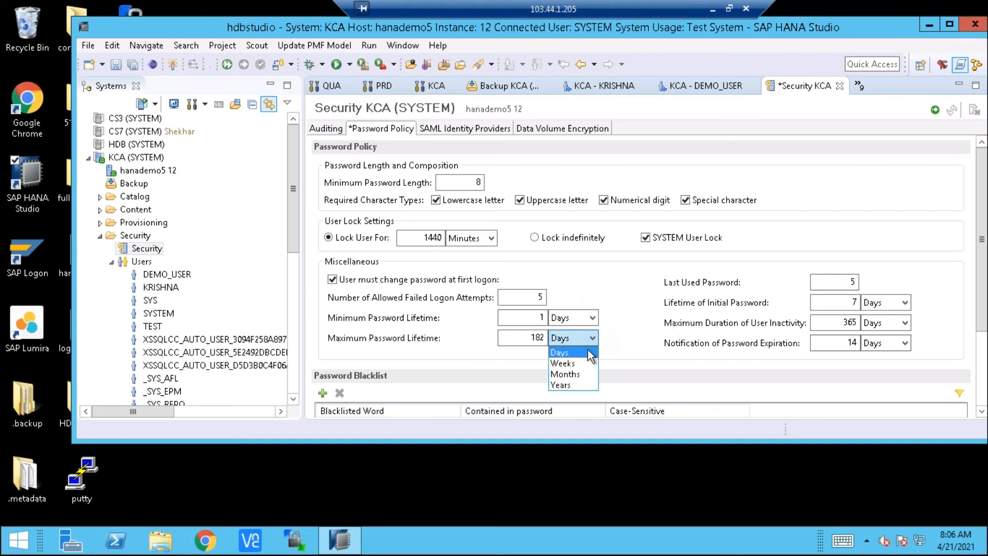
left_click(573, 384)
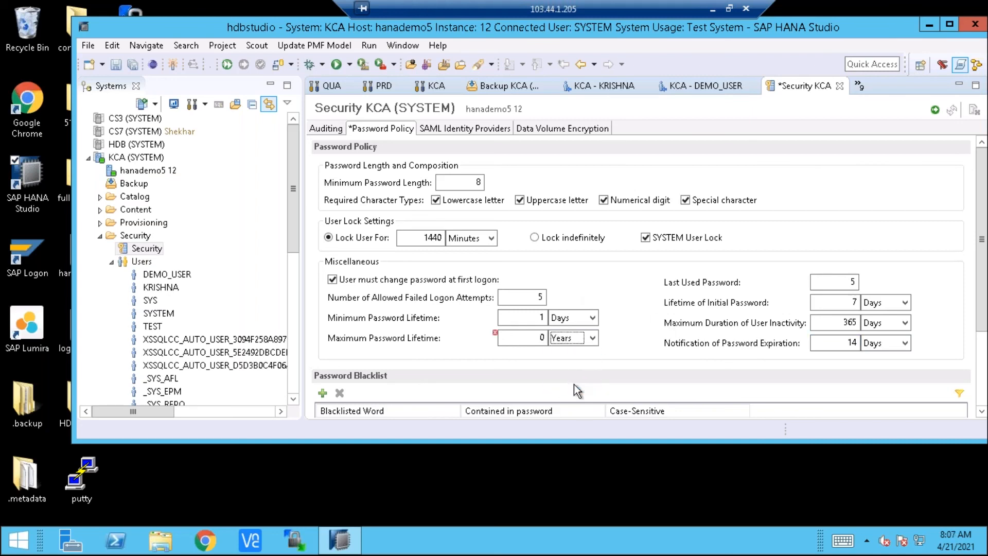
left_click(539, 339)
left_click(589, 338)
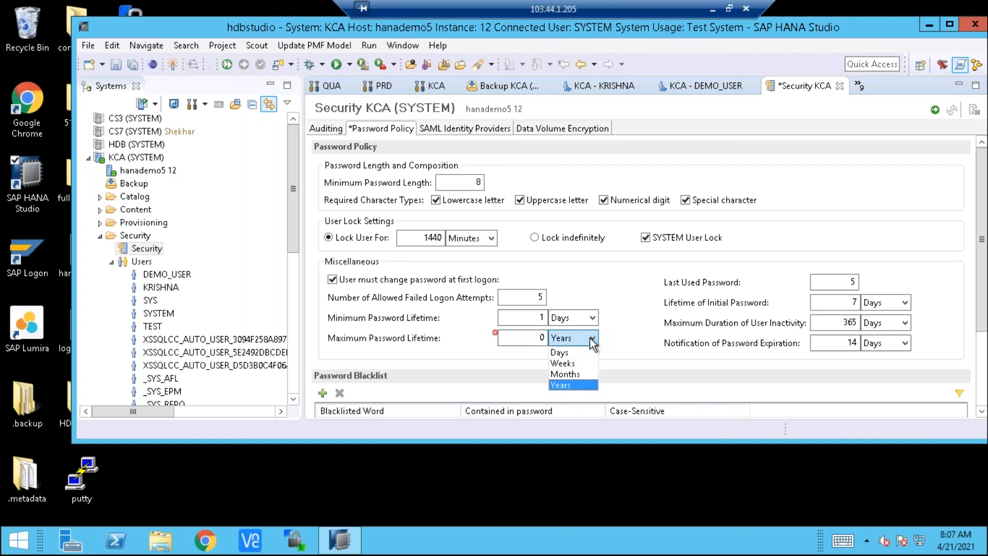
left_click(563, 352)
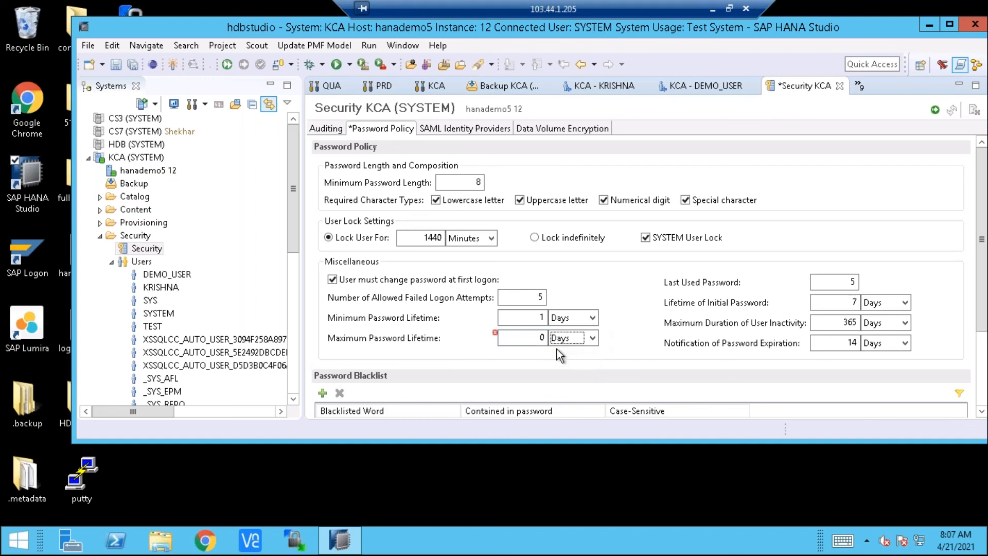
left_click(526, 337)
type("182")
key("Delete")
Set the last used password count in the password policy to 2
left_click(849, 282)
key("Delete")
type("3")
key("BackSpace")
type("2")
Set the maximum duration of user inactivity to 2 months and convert its unit to days
left_click(850, 301)
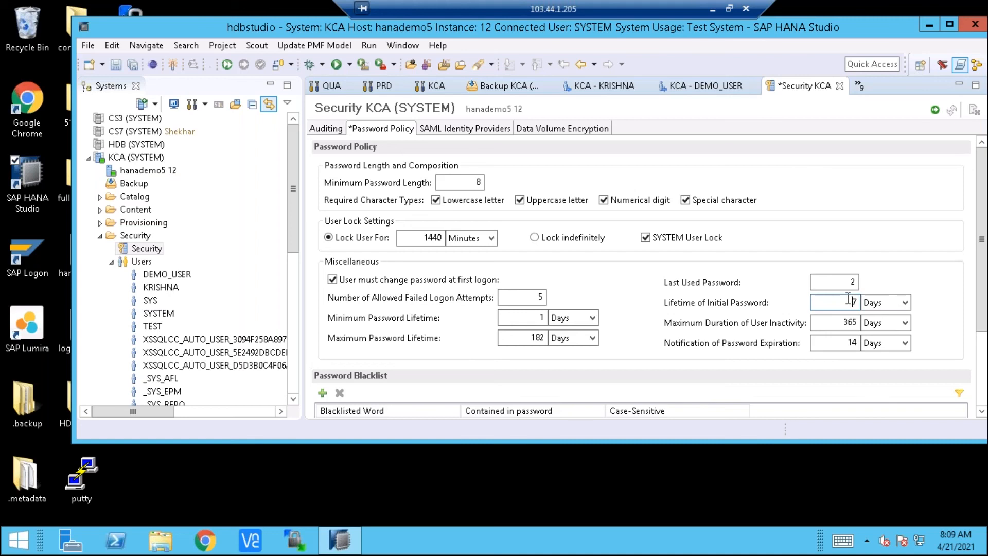
left_click(853, 322)
left_click(903, 324)
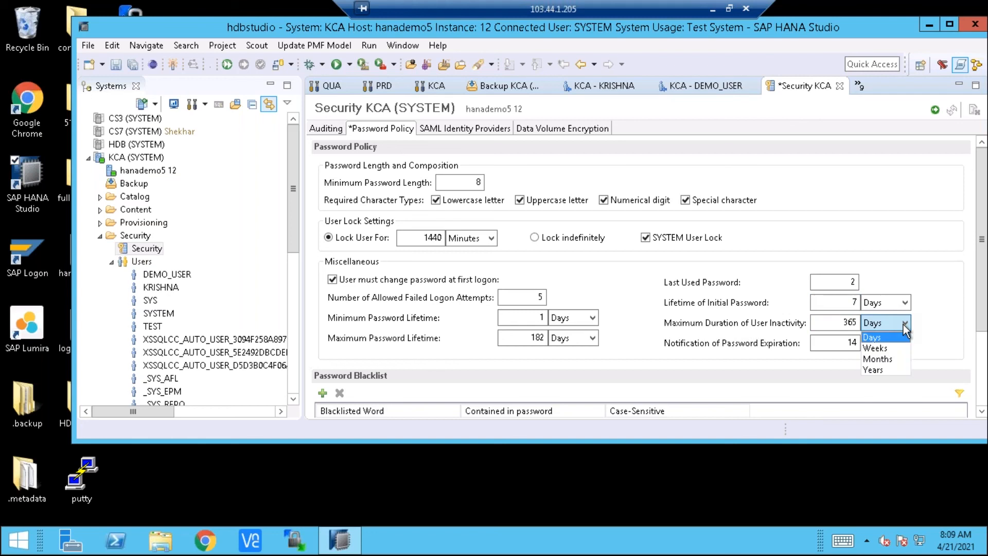
left_click(874, 337)
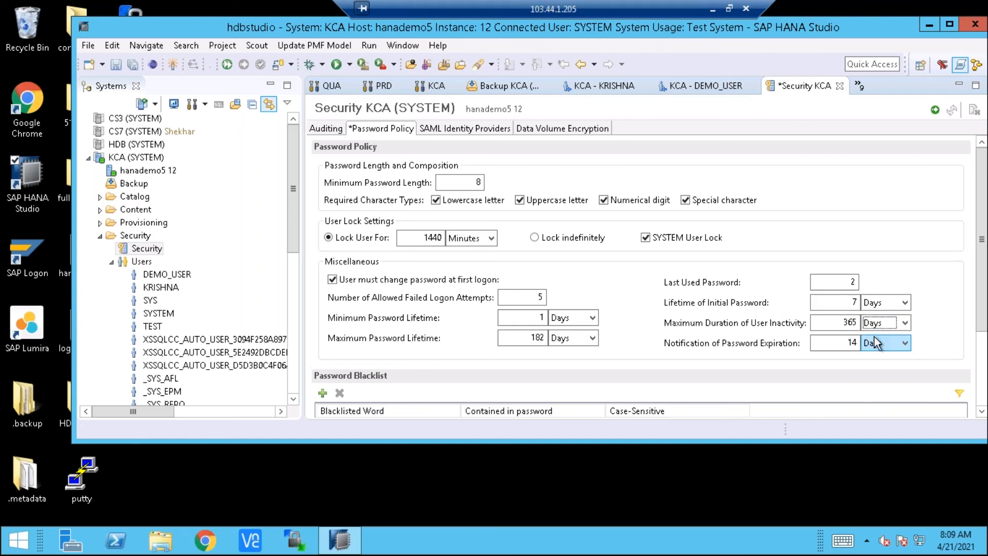
left_click(842, 323)
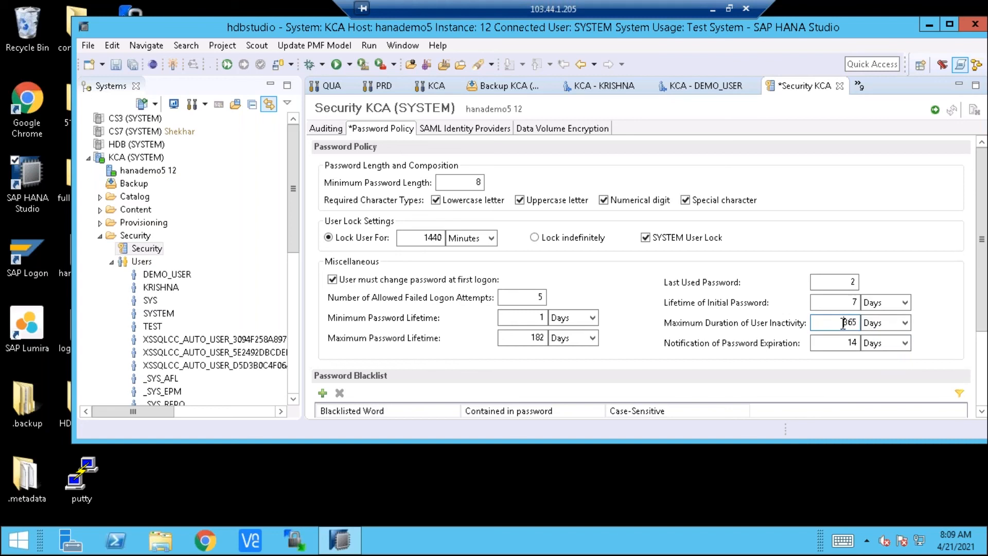
key("Tab")
left_click(892, 330)
left_click(877, 360)
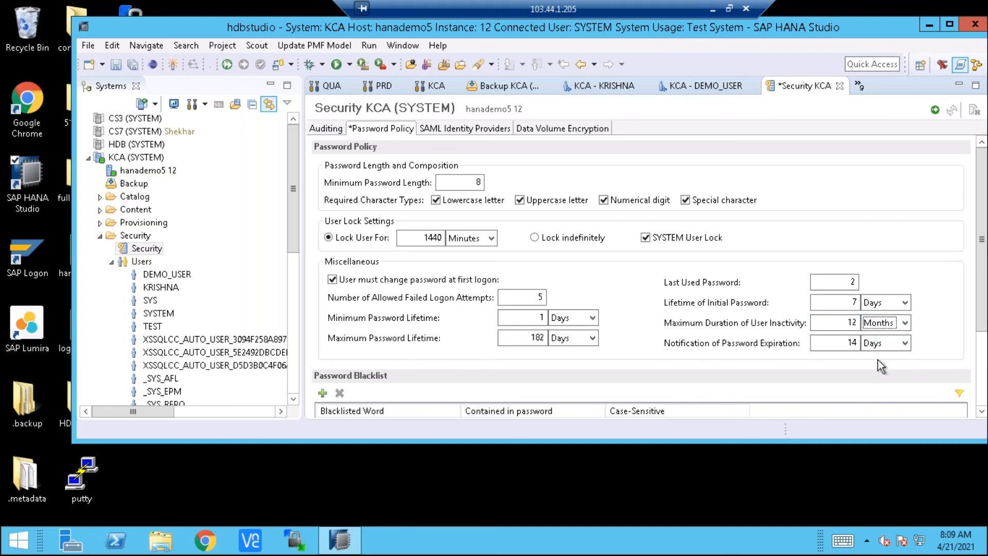
left_click(848, 321)
key("Delete")
left_click(903, 323)
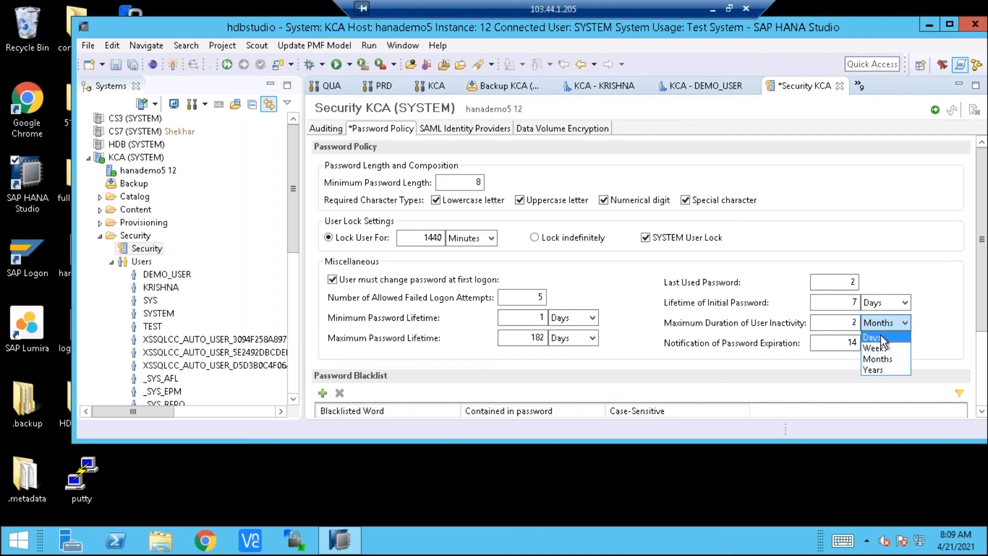
left_click(880, 337)
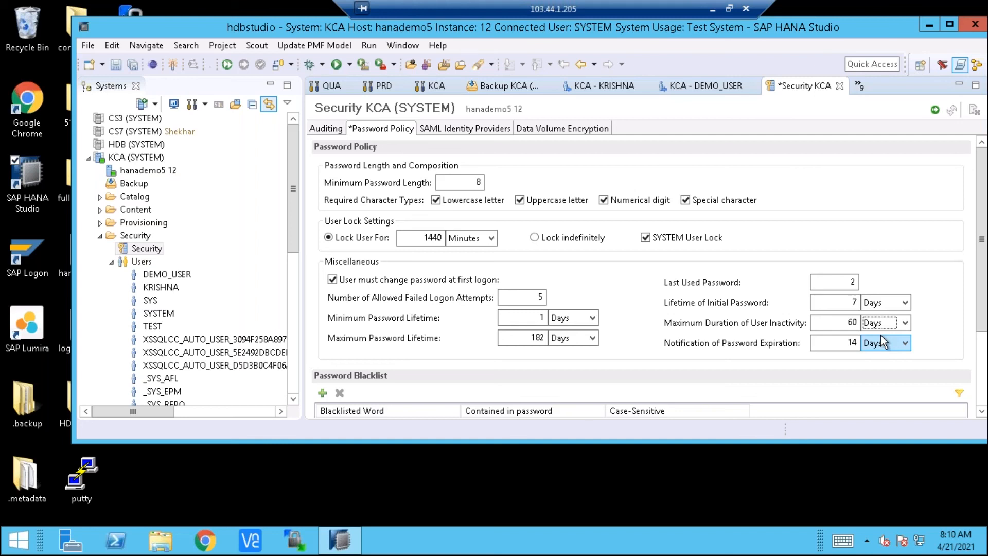
View the password blacklist and choose the OpenSSL Cryptographic Library as the service provider for the SAML identity providers
left_click(978, 361)
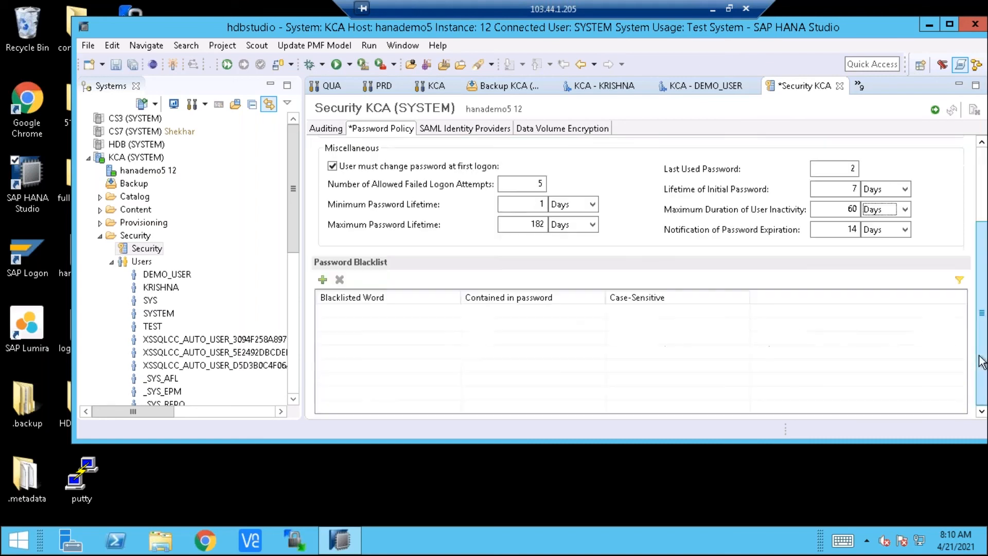
left_click(984, 195)
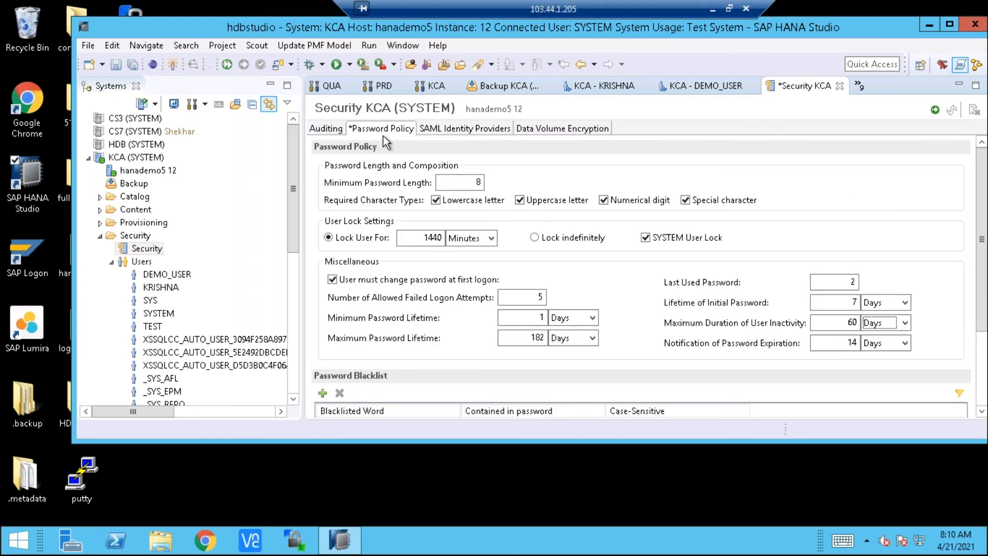
left_click(492, 131)
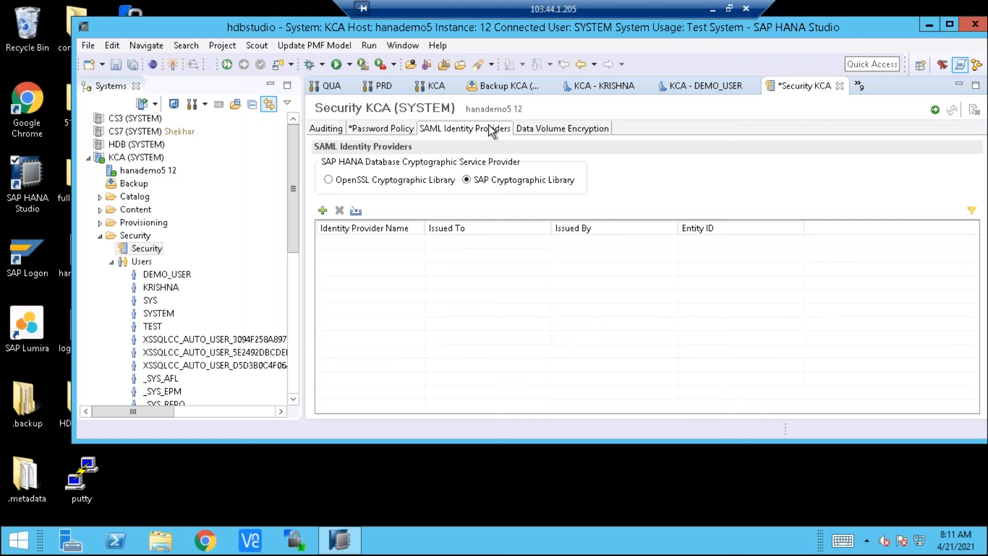
left_click(286, 227)
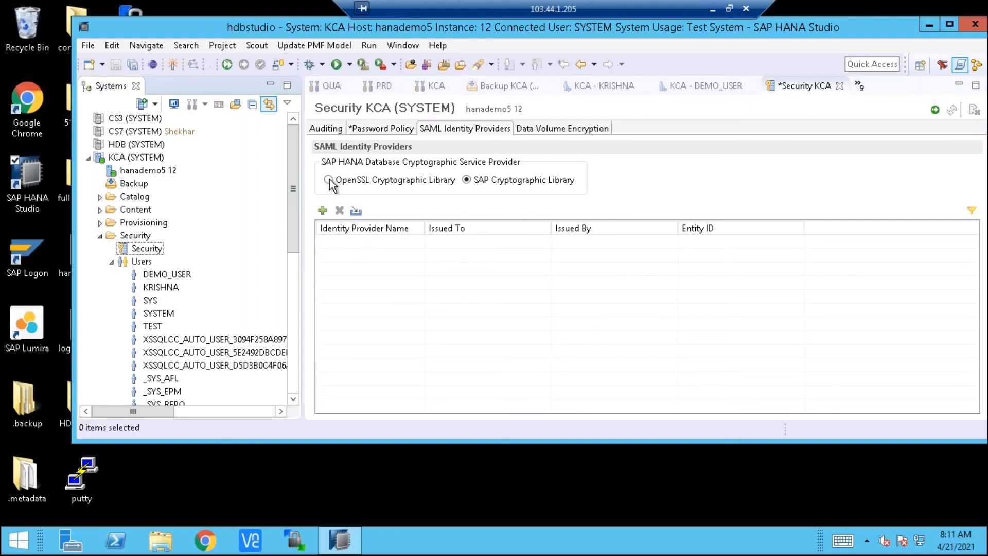
left_click(328, 180)
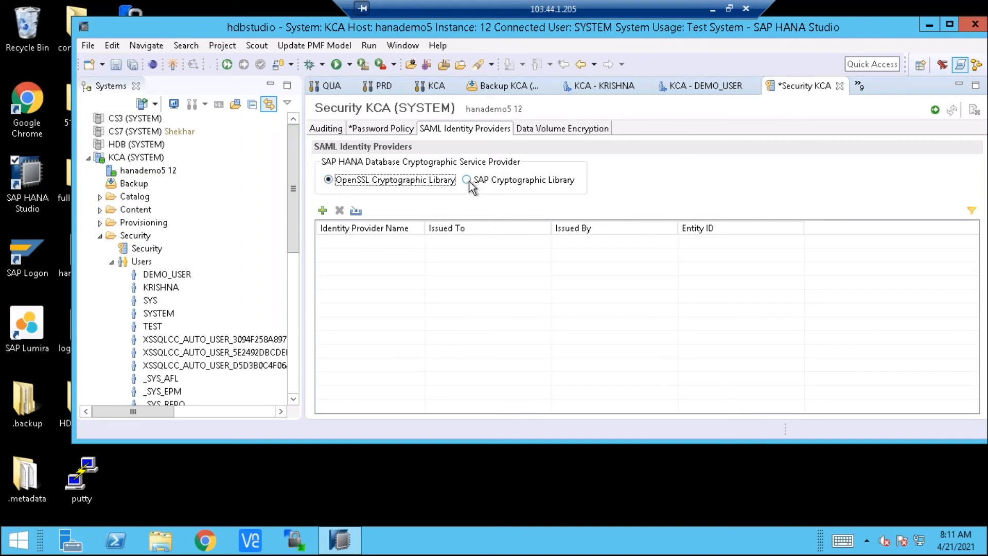
Add a blank SAML identity provider entry and open its entity ID and provider name for editing
left_click(323, 211)
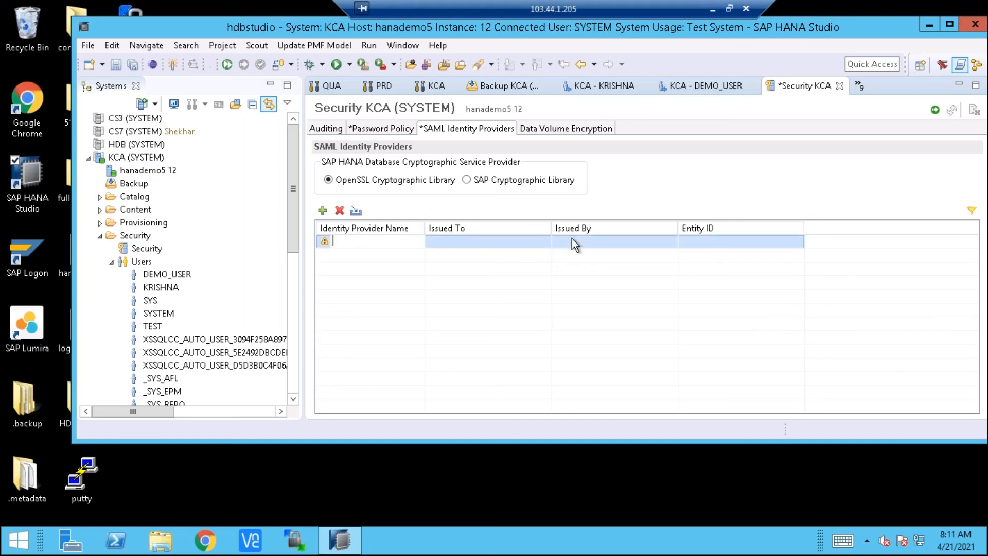
left_click(698, 242)
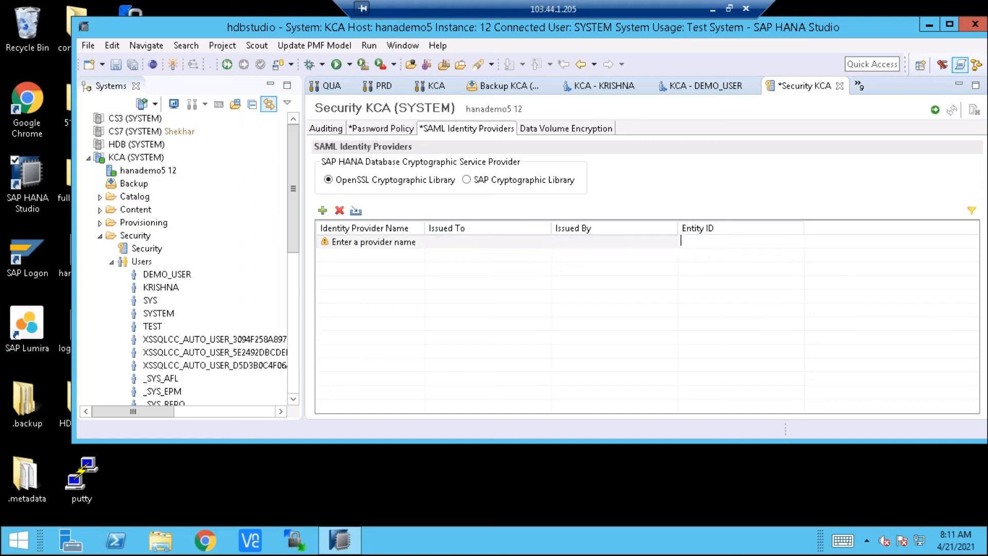
left_click(368, 242)
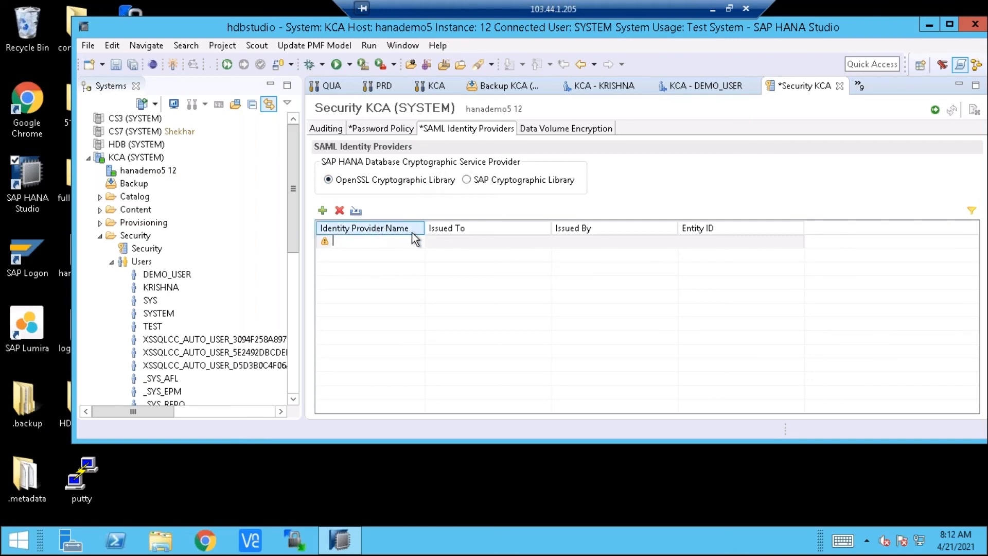
Turn on encryption of the data volumes for the KCA system
left_click(548, 128)
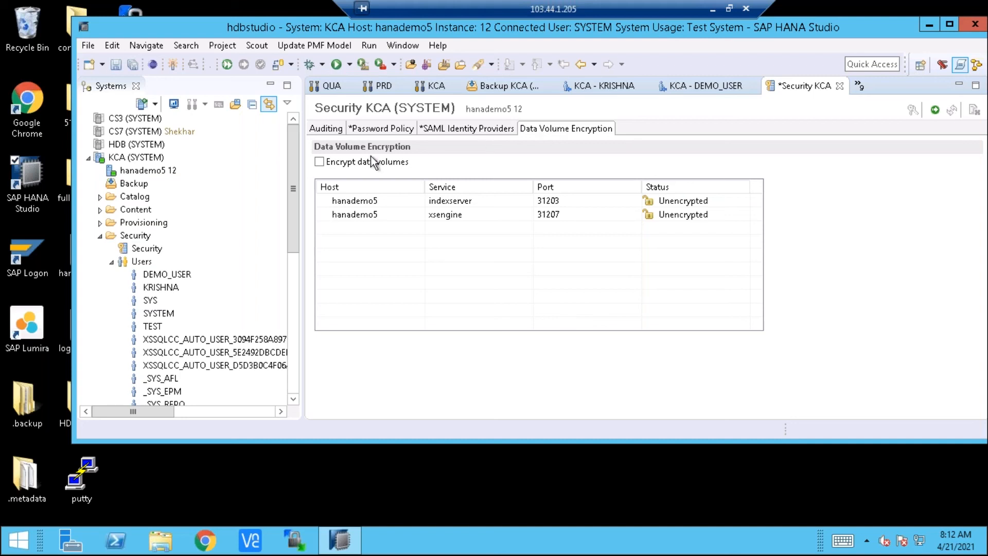
left_click(321, 162)
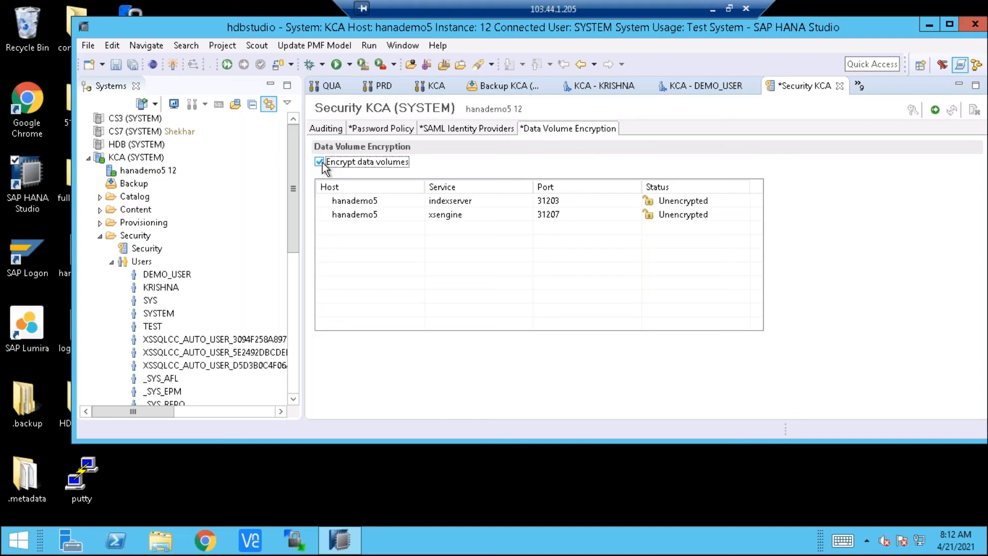
left_click(319, 163)
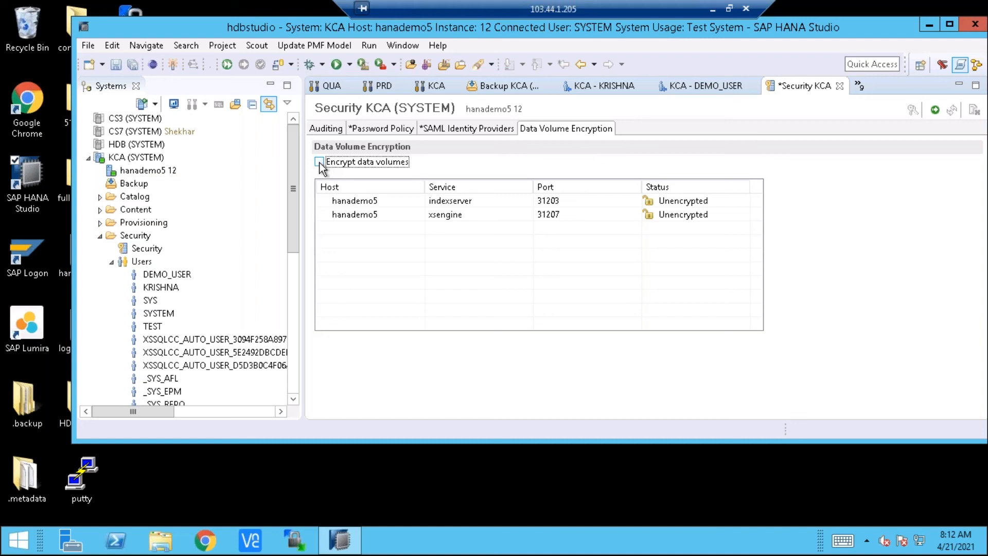
left_click(319, 162)
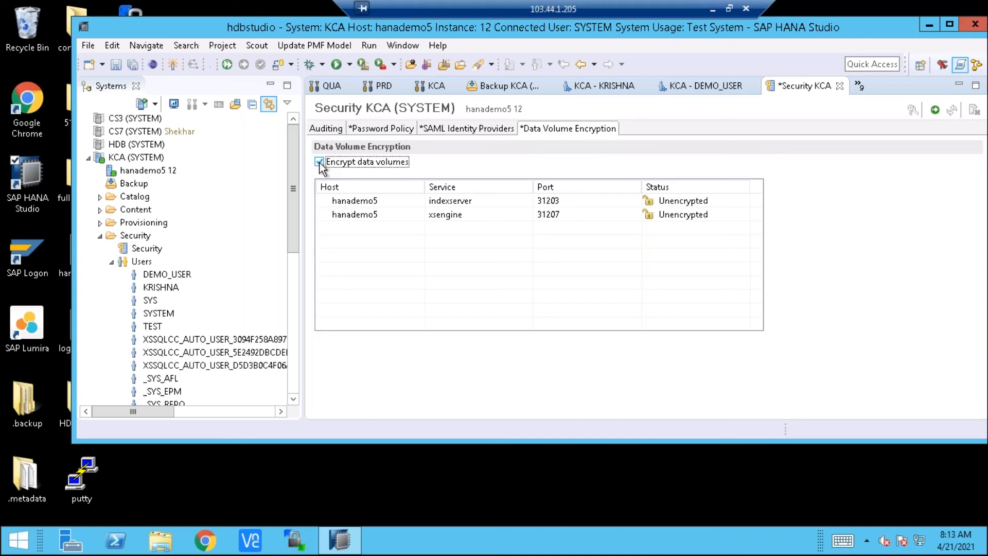